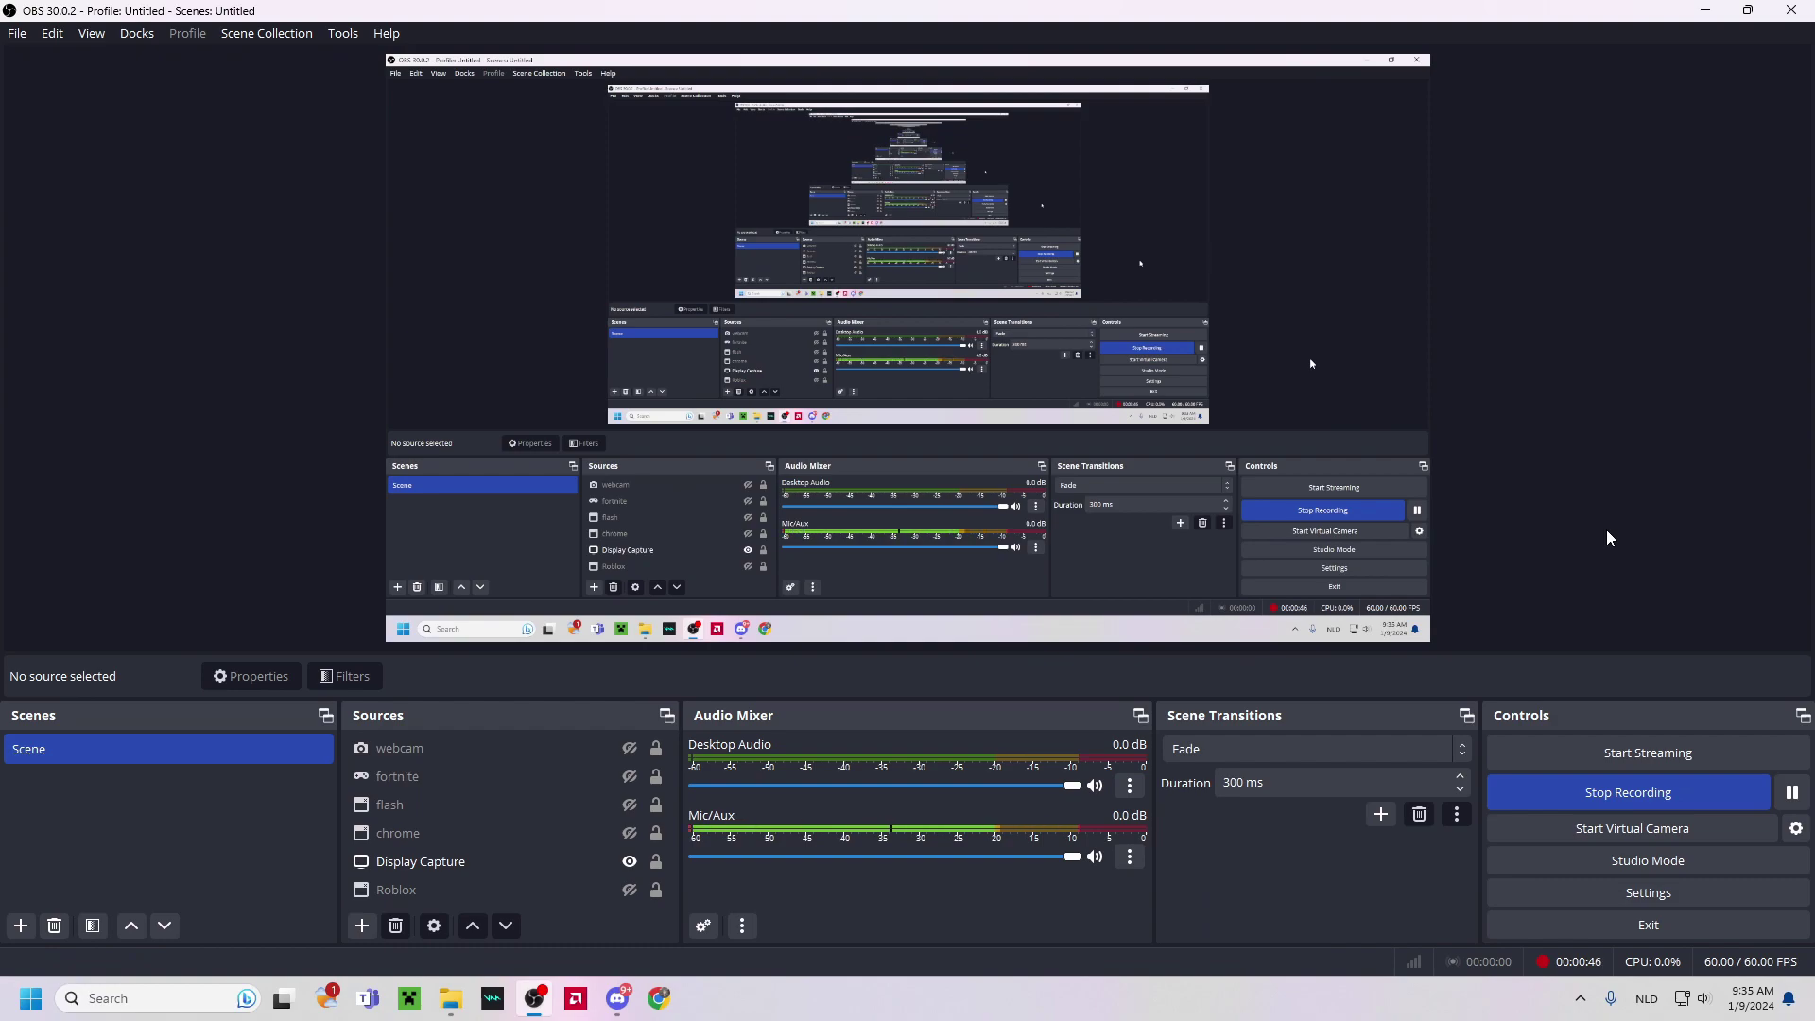
- Open the settings and review the General options from language and theme down to Multiview
left_click(1690, 893)
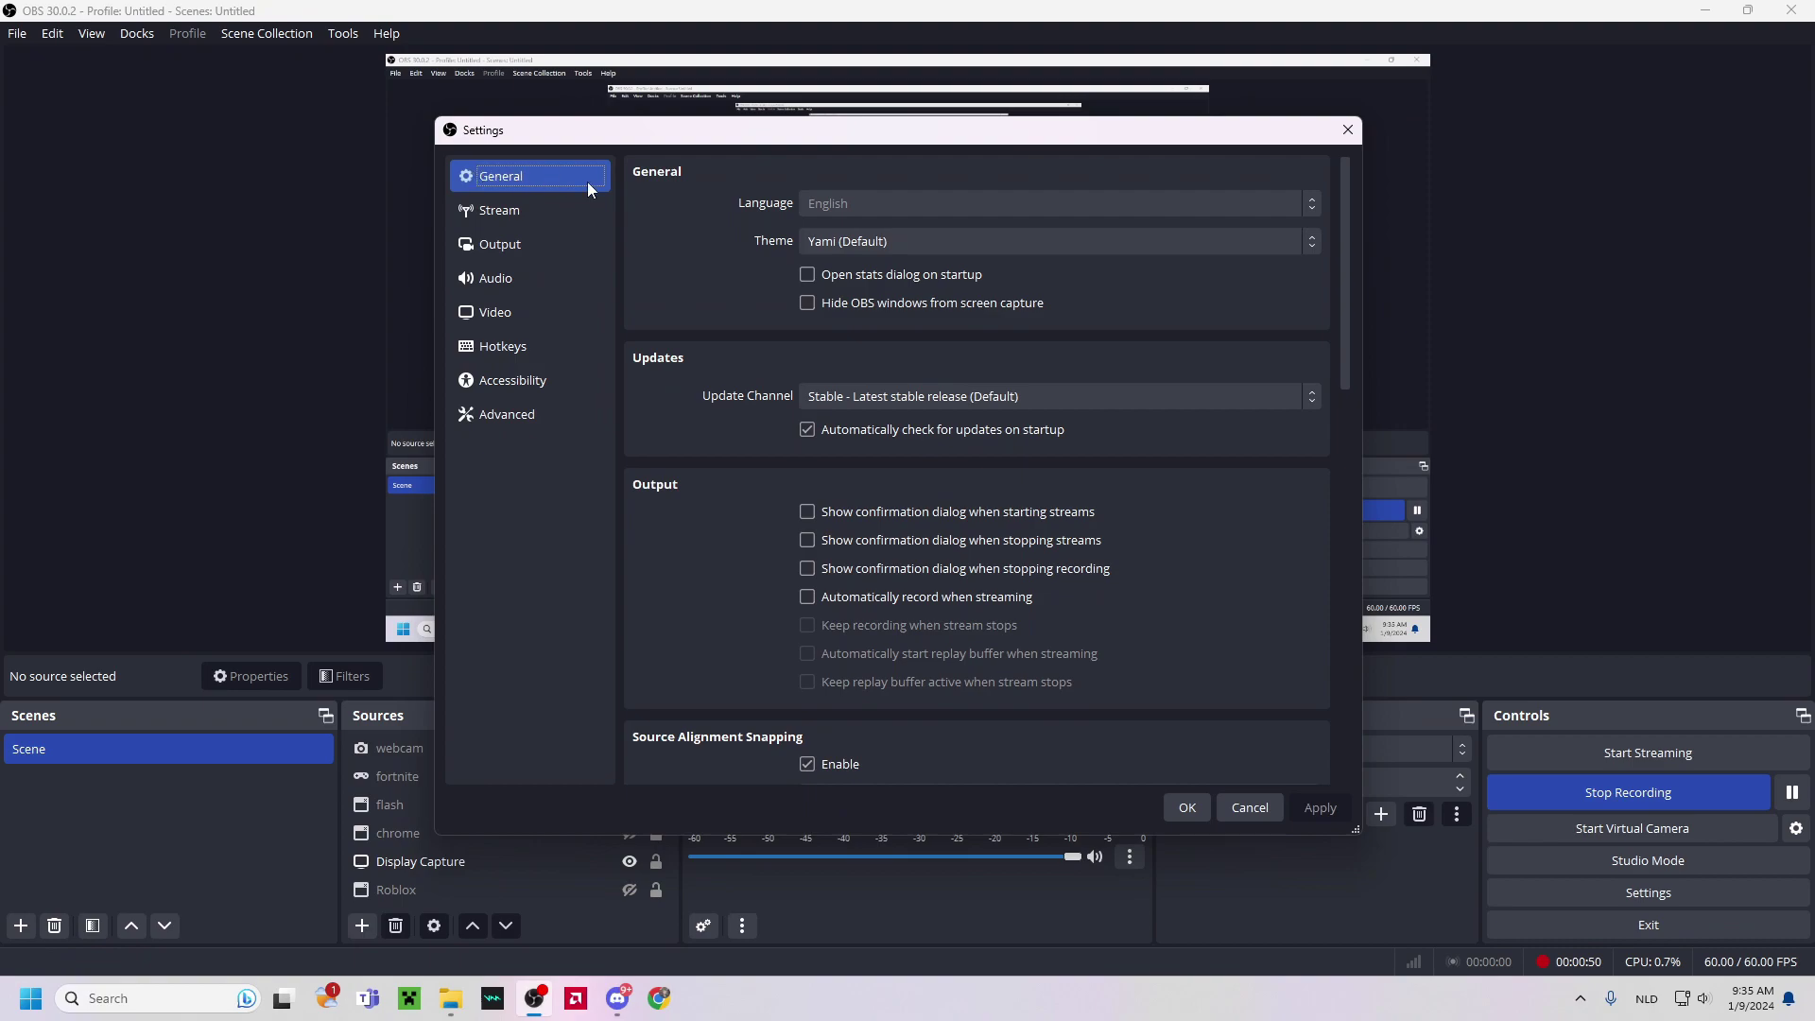
left_click_drag(1350, 283, 1320, 249)
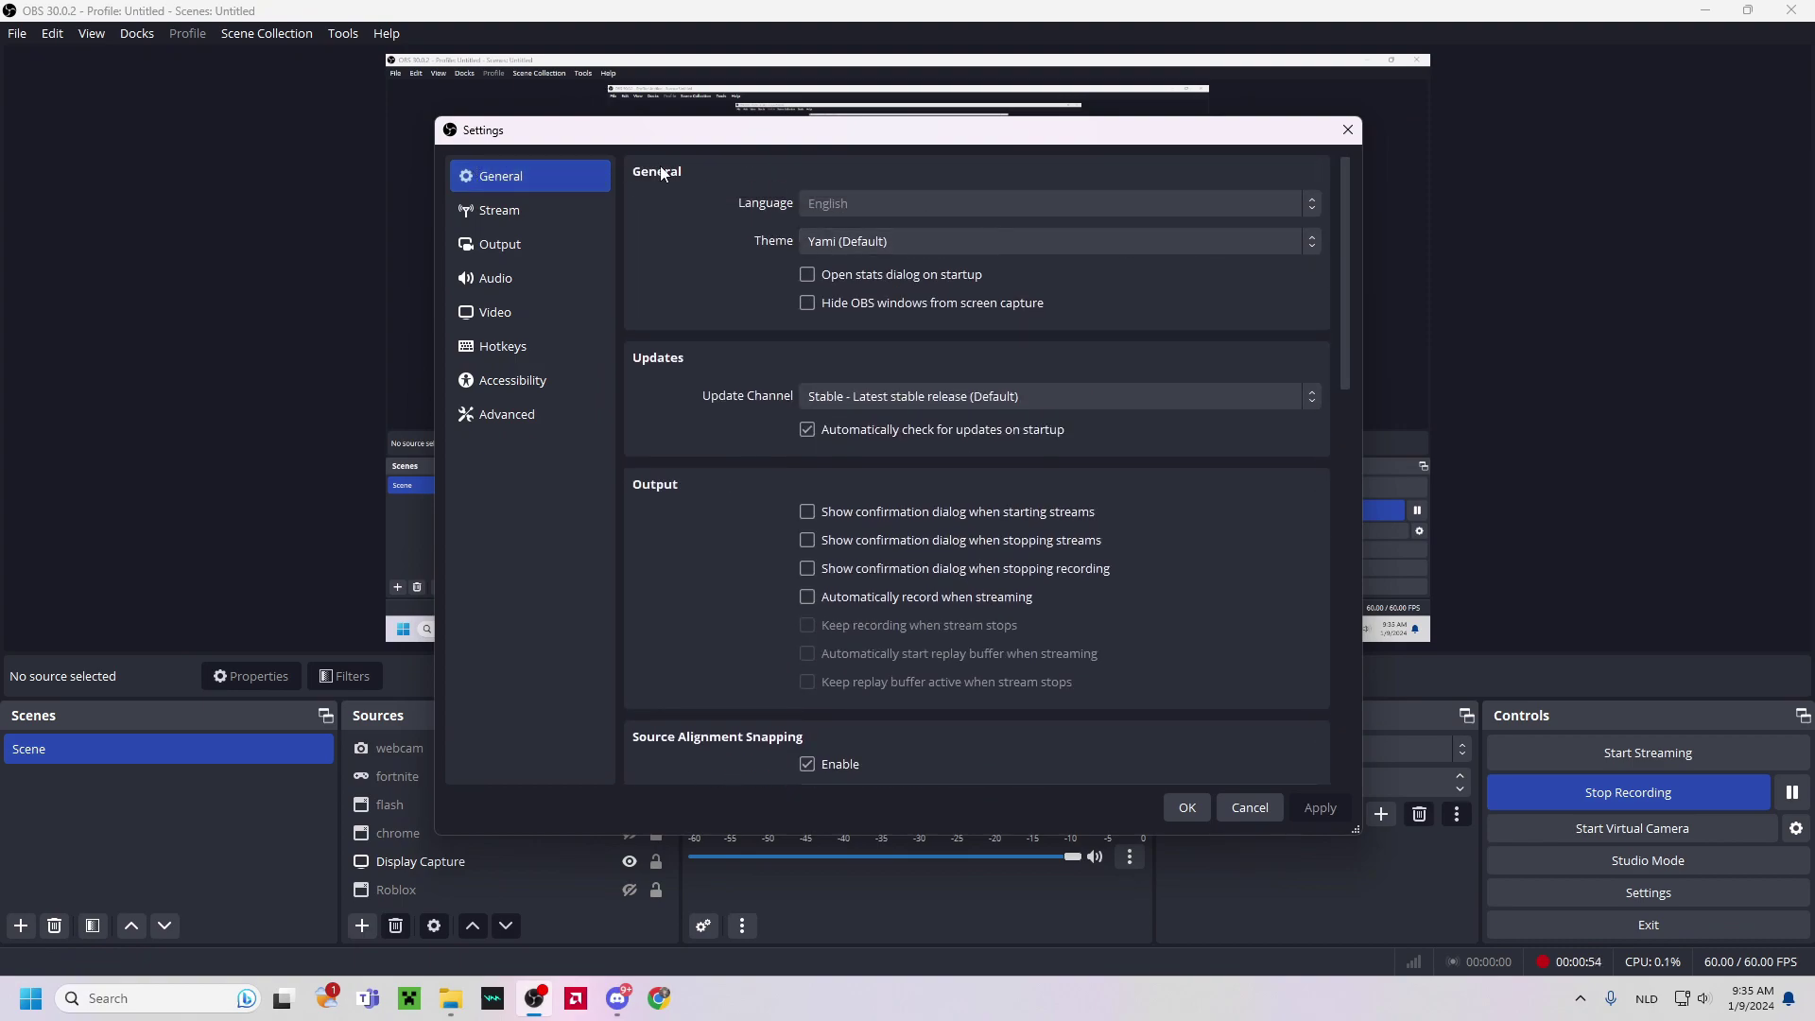
left_click_drag(1348, 273, 1299, 174)
left_click(850, 240)
left_click(850, 243)
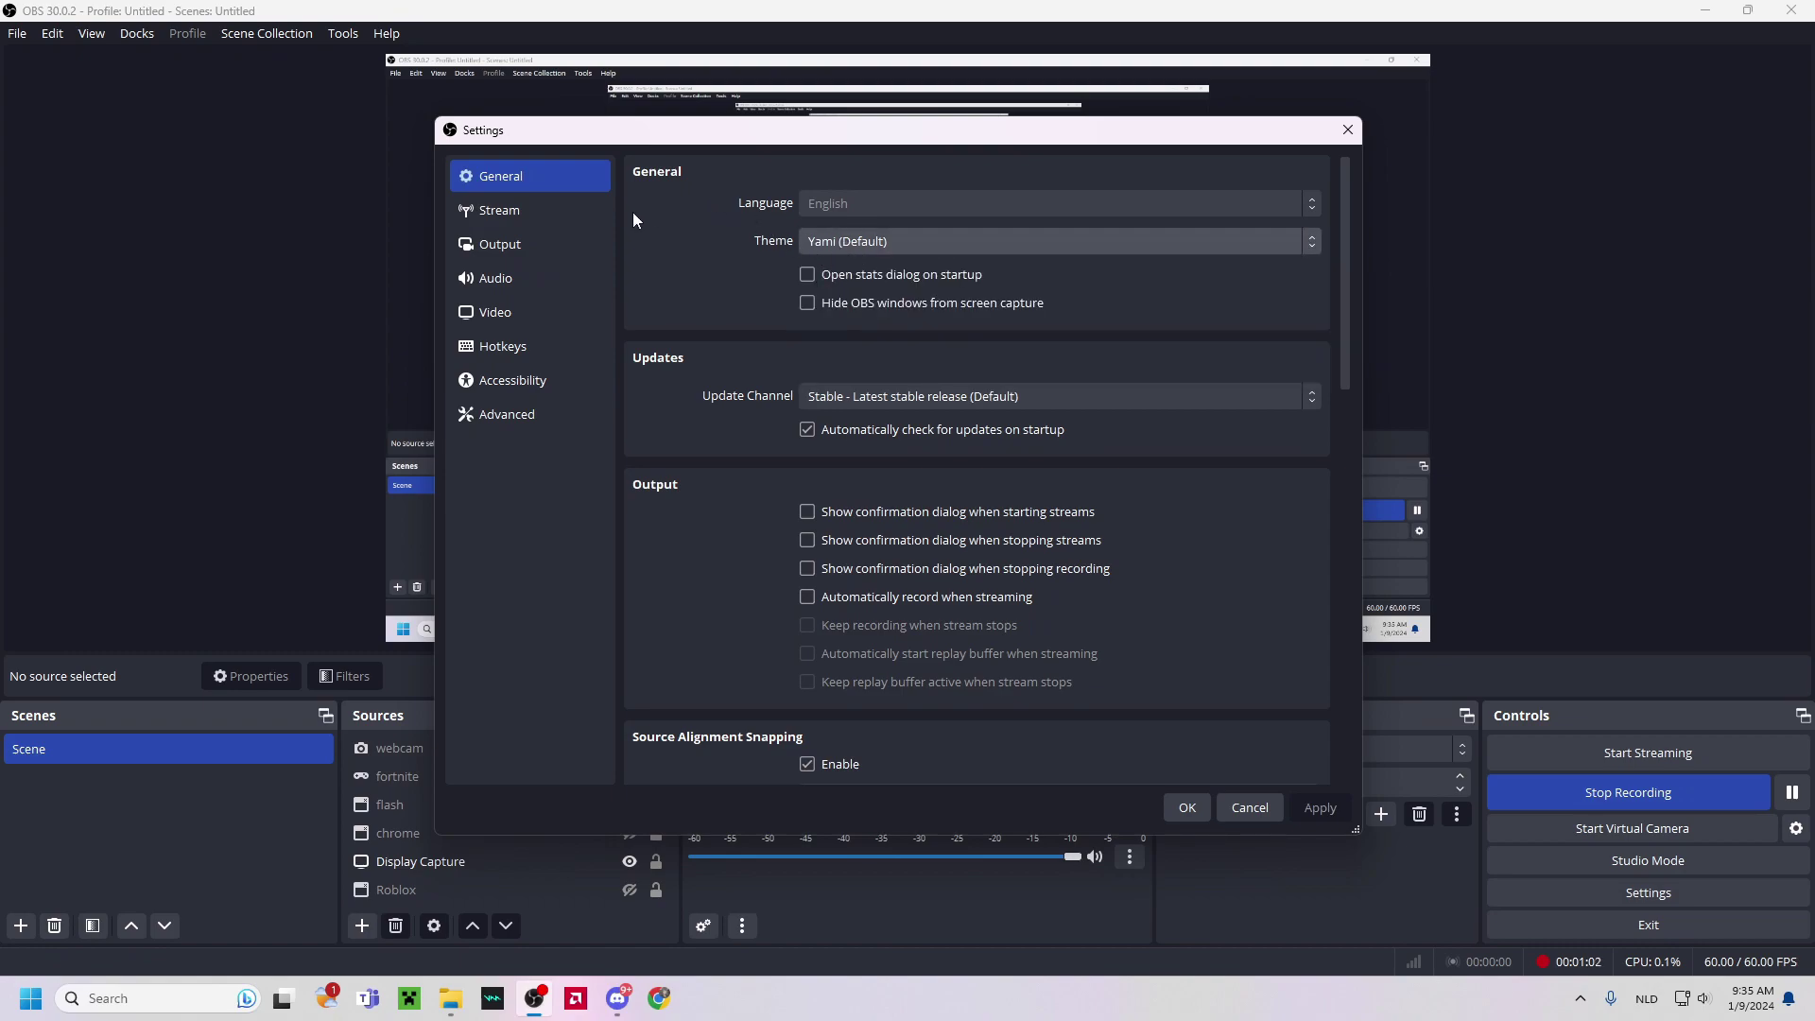
left_click_drag(1338, 311, 1299, 699)
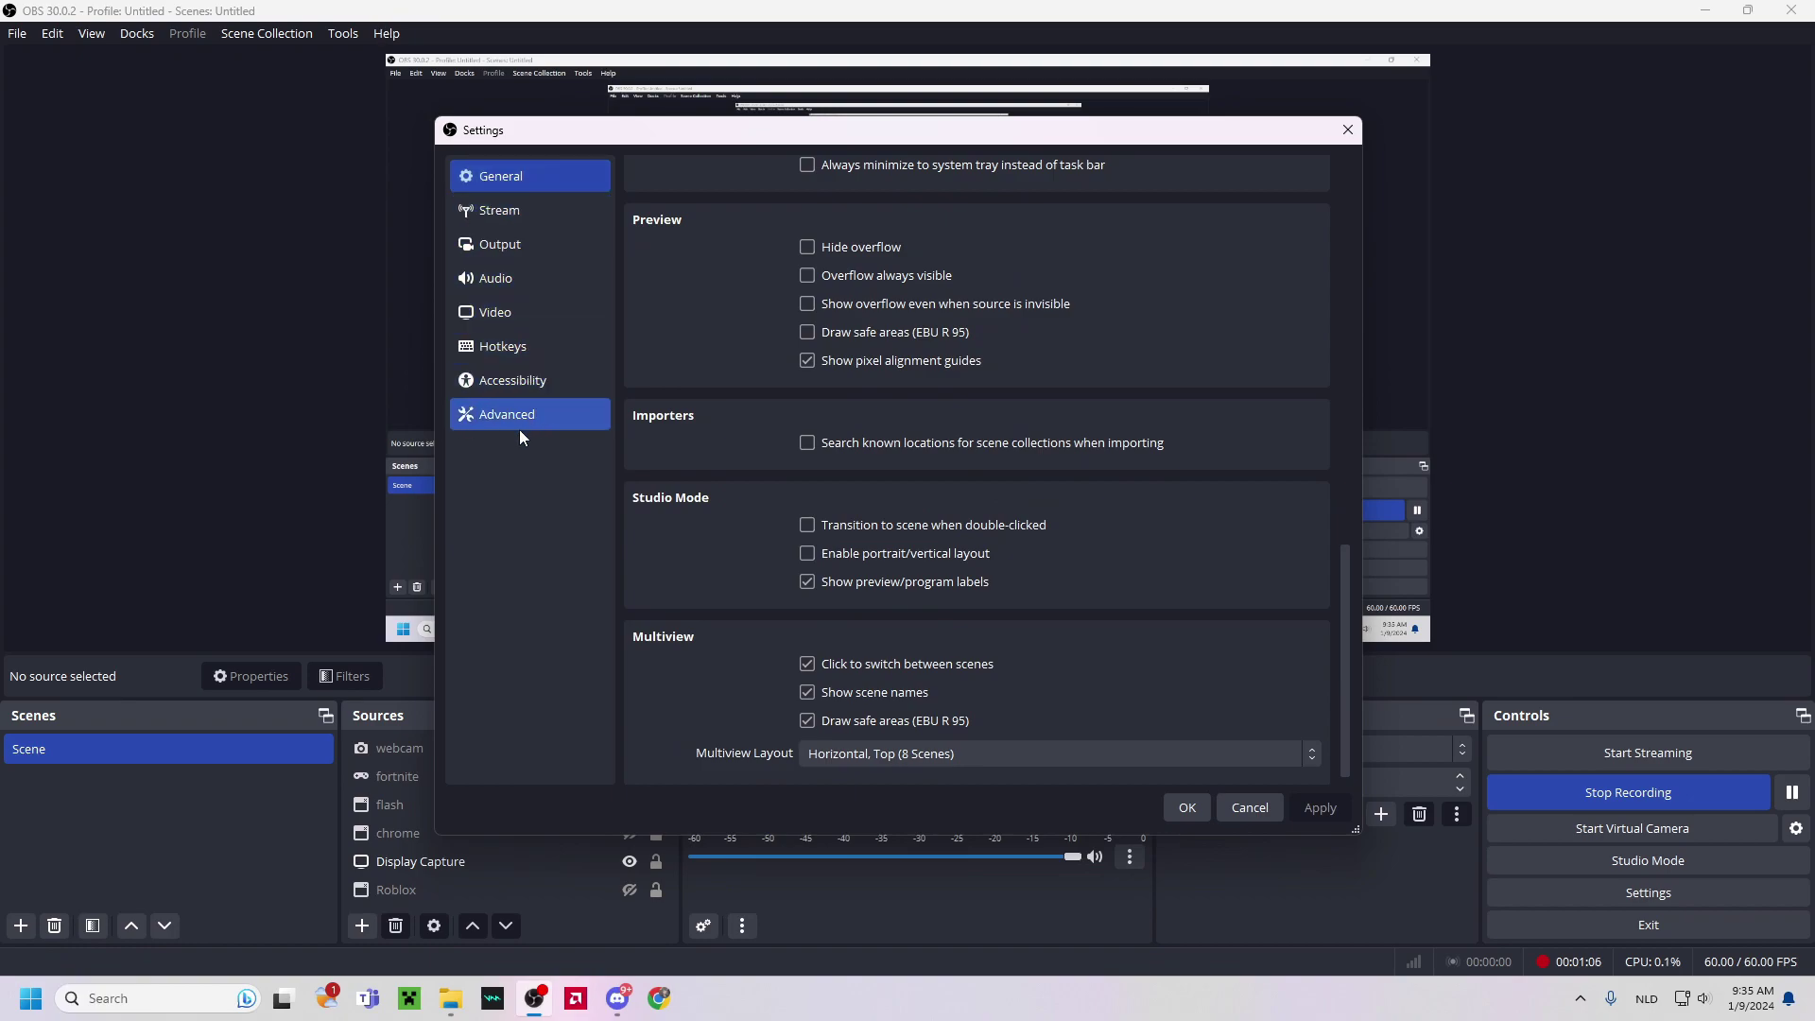
left_click_drag(1343, 572, 1314, 150)
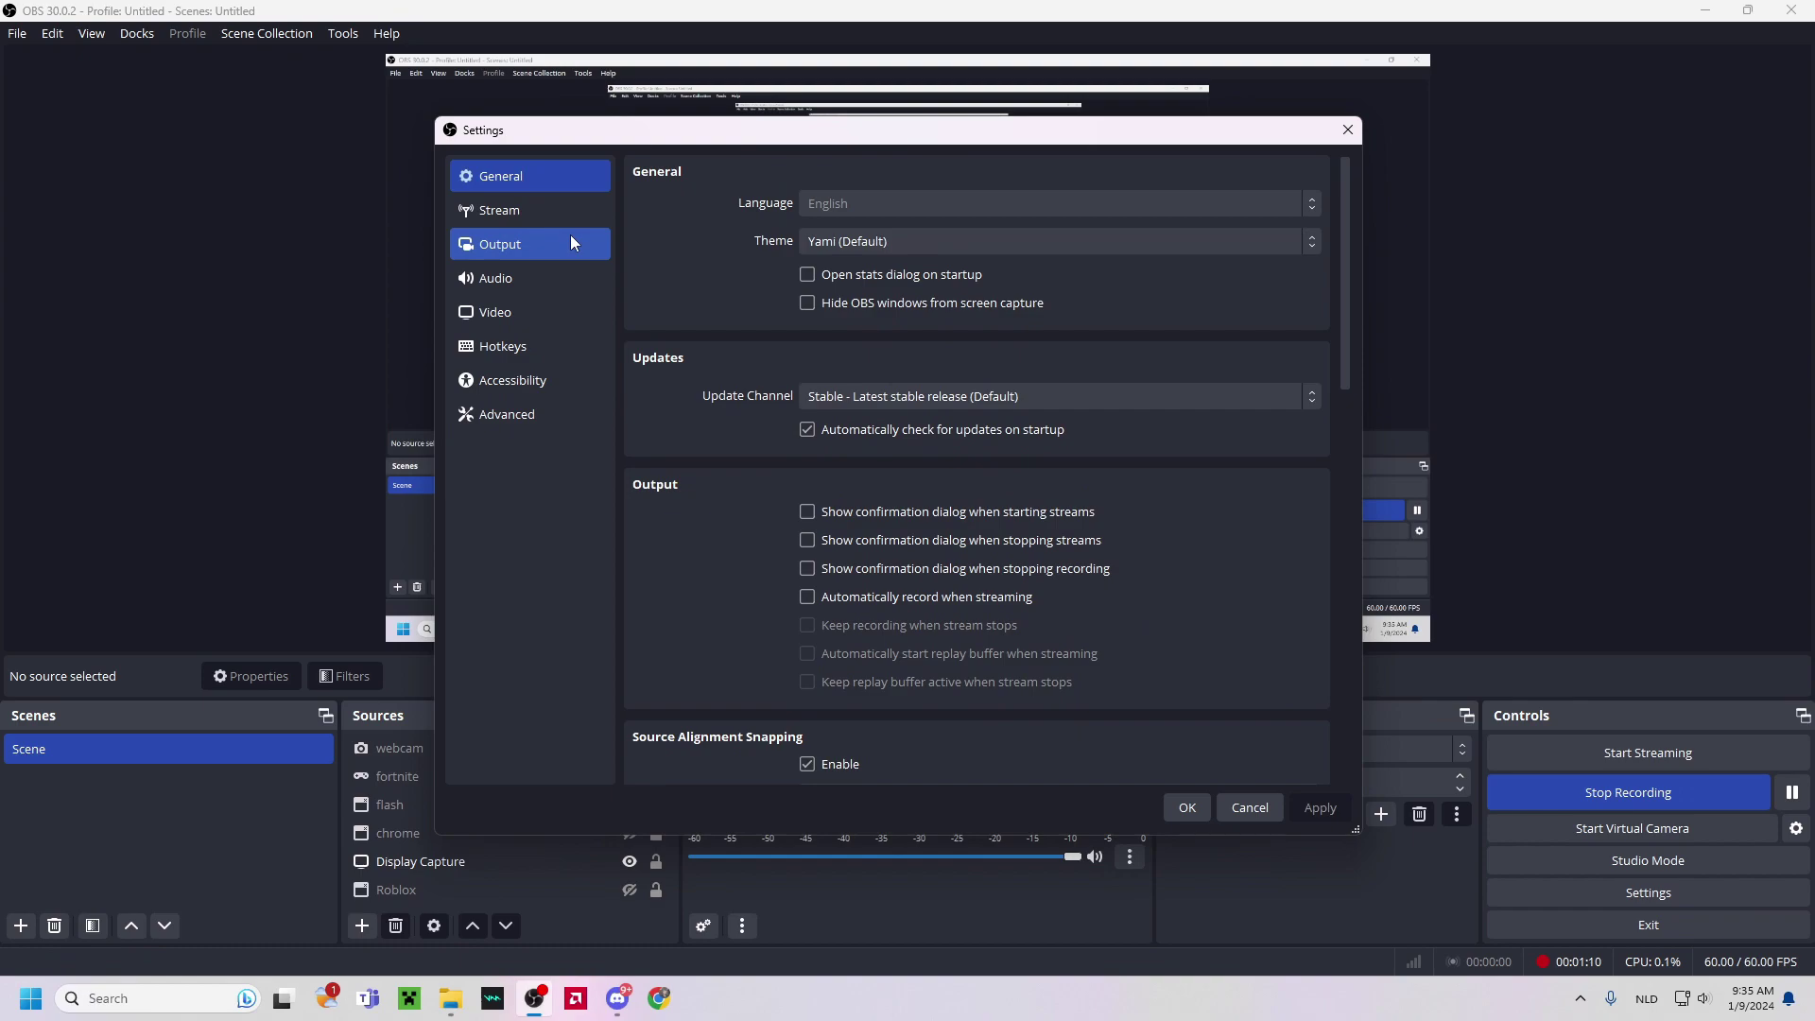
- Review the streaming services in the Stream settings, including the full service list, keeping Twitch selected
left_click(500, 216)
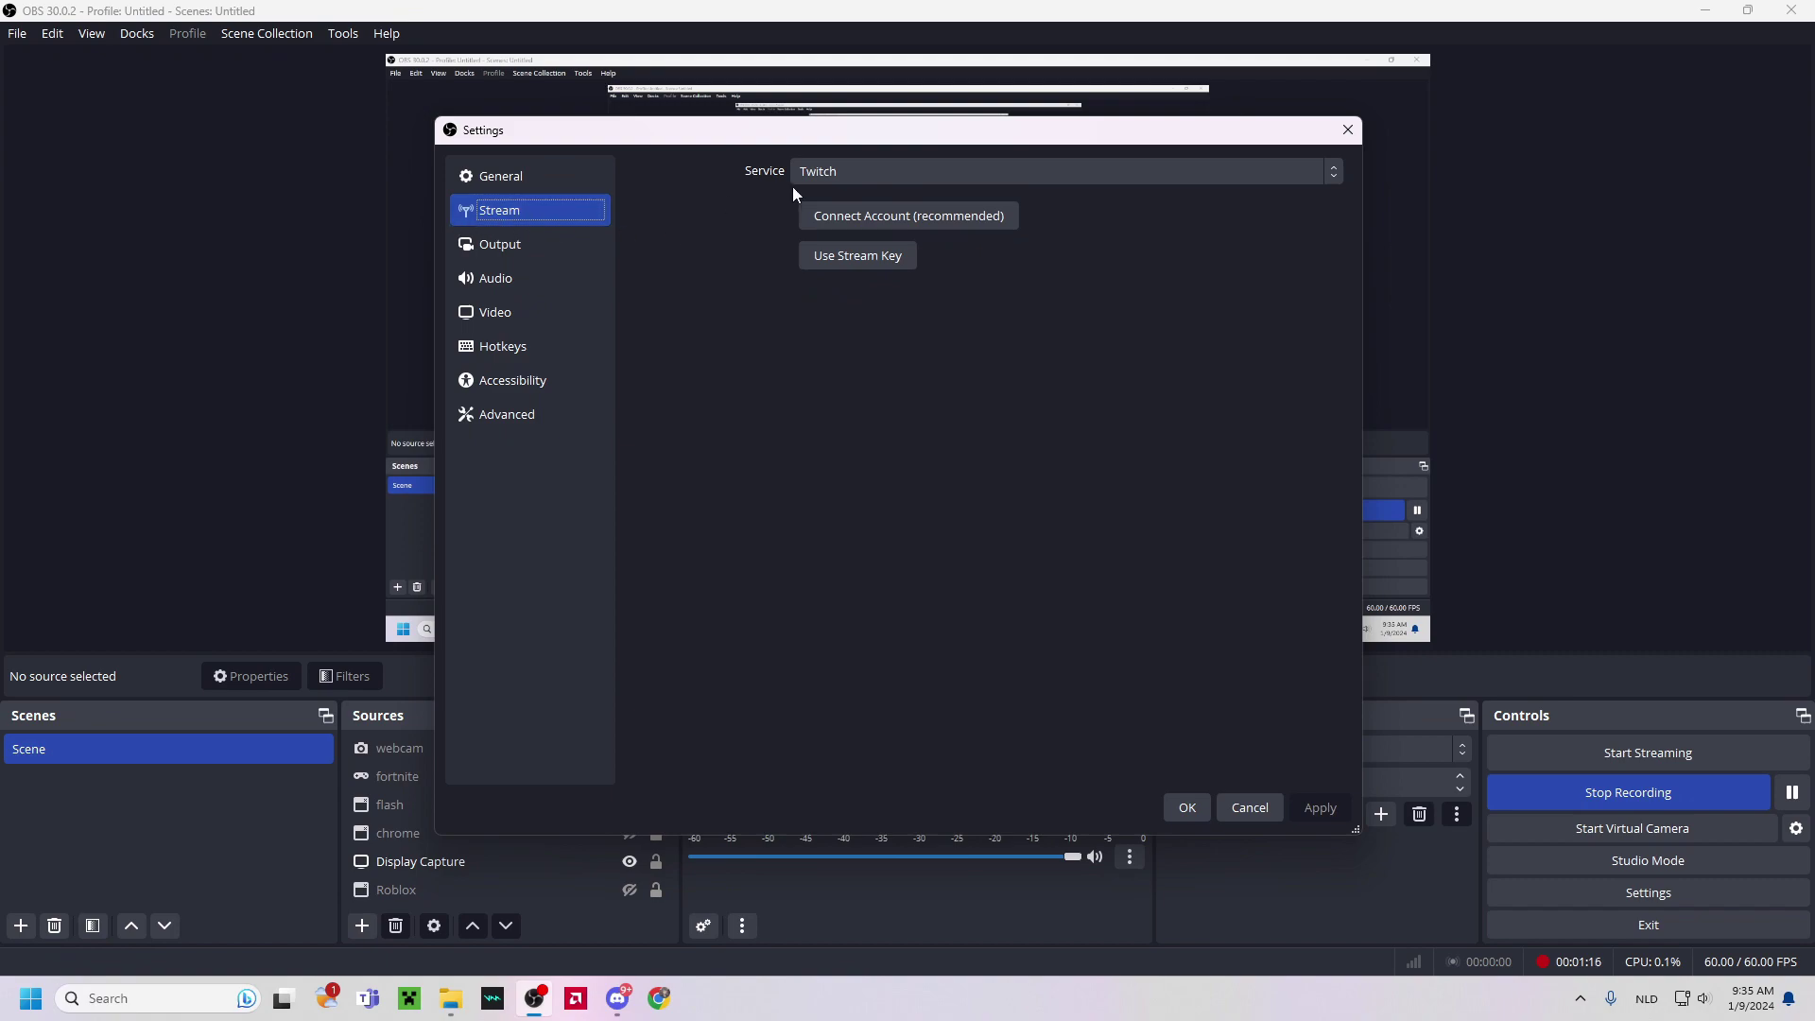
left_click(839, 179)
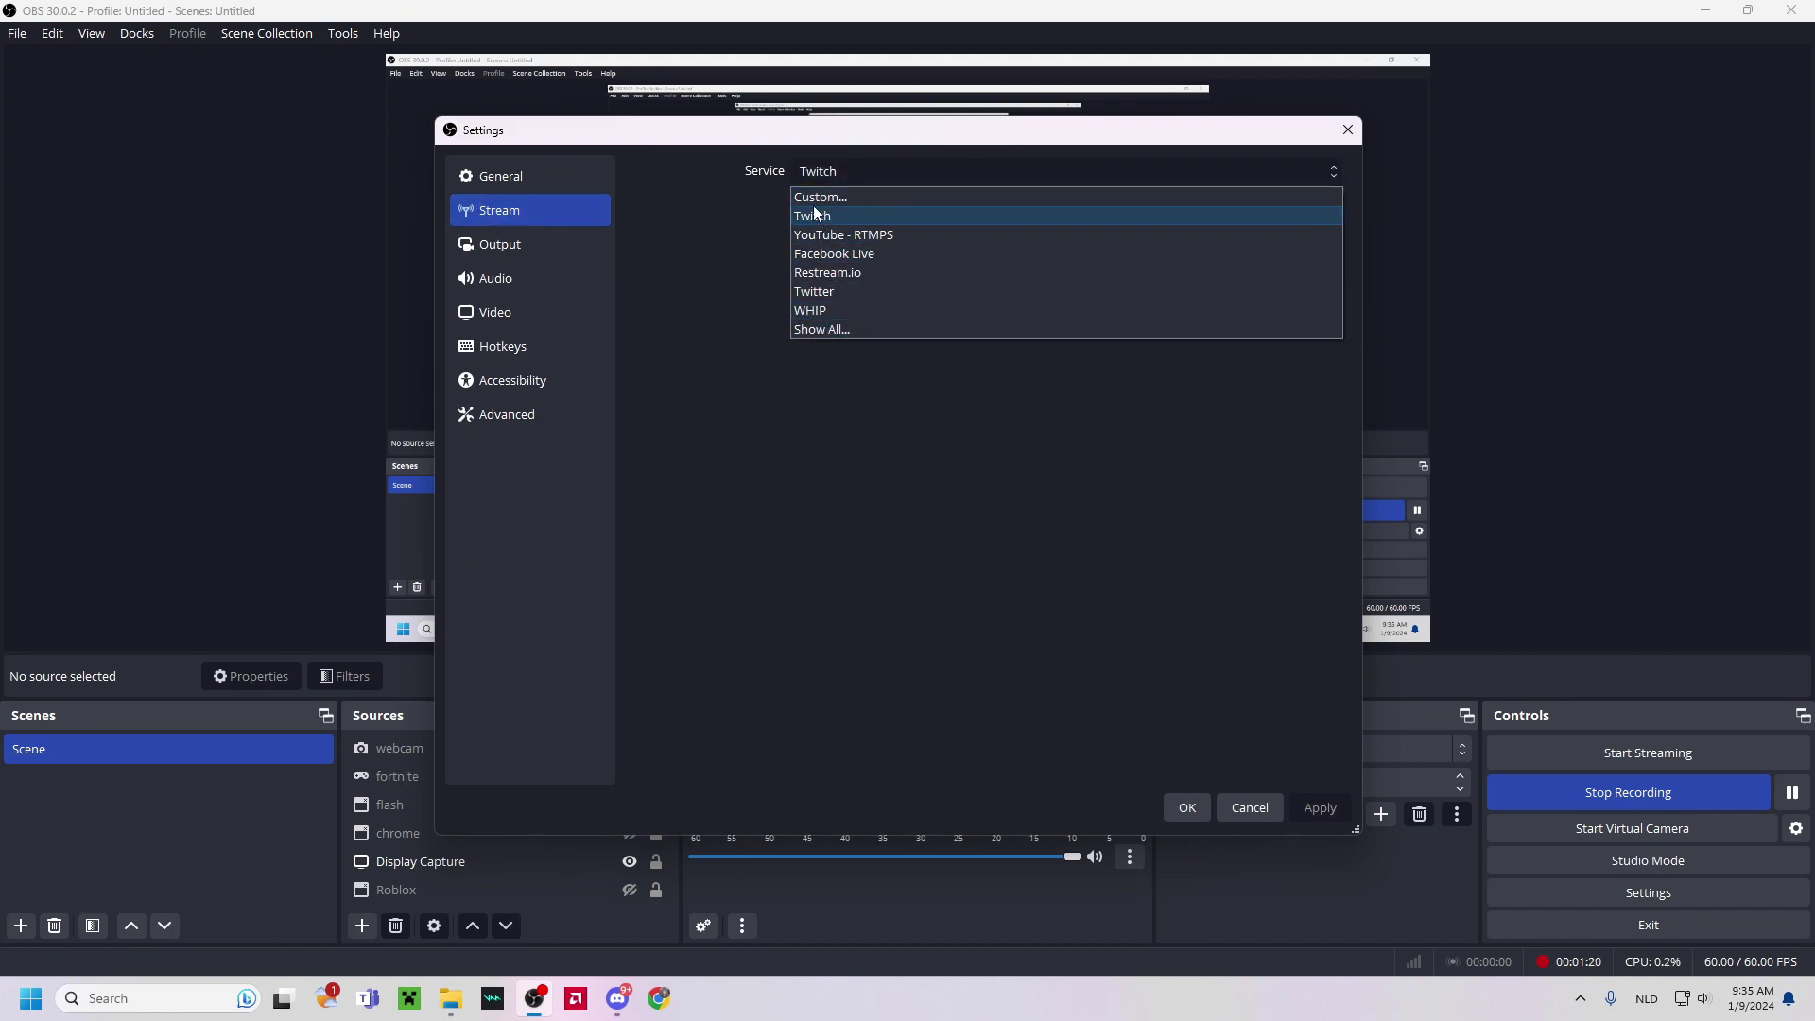
left_click(821, 330)
left_click_drag(1331, 445, 1329, 210)
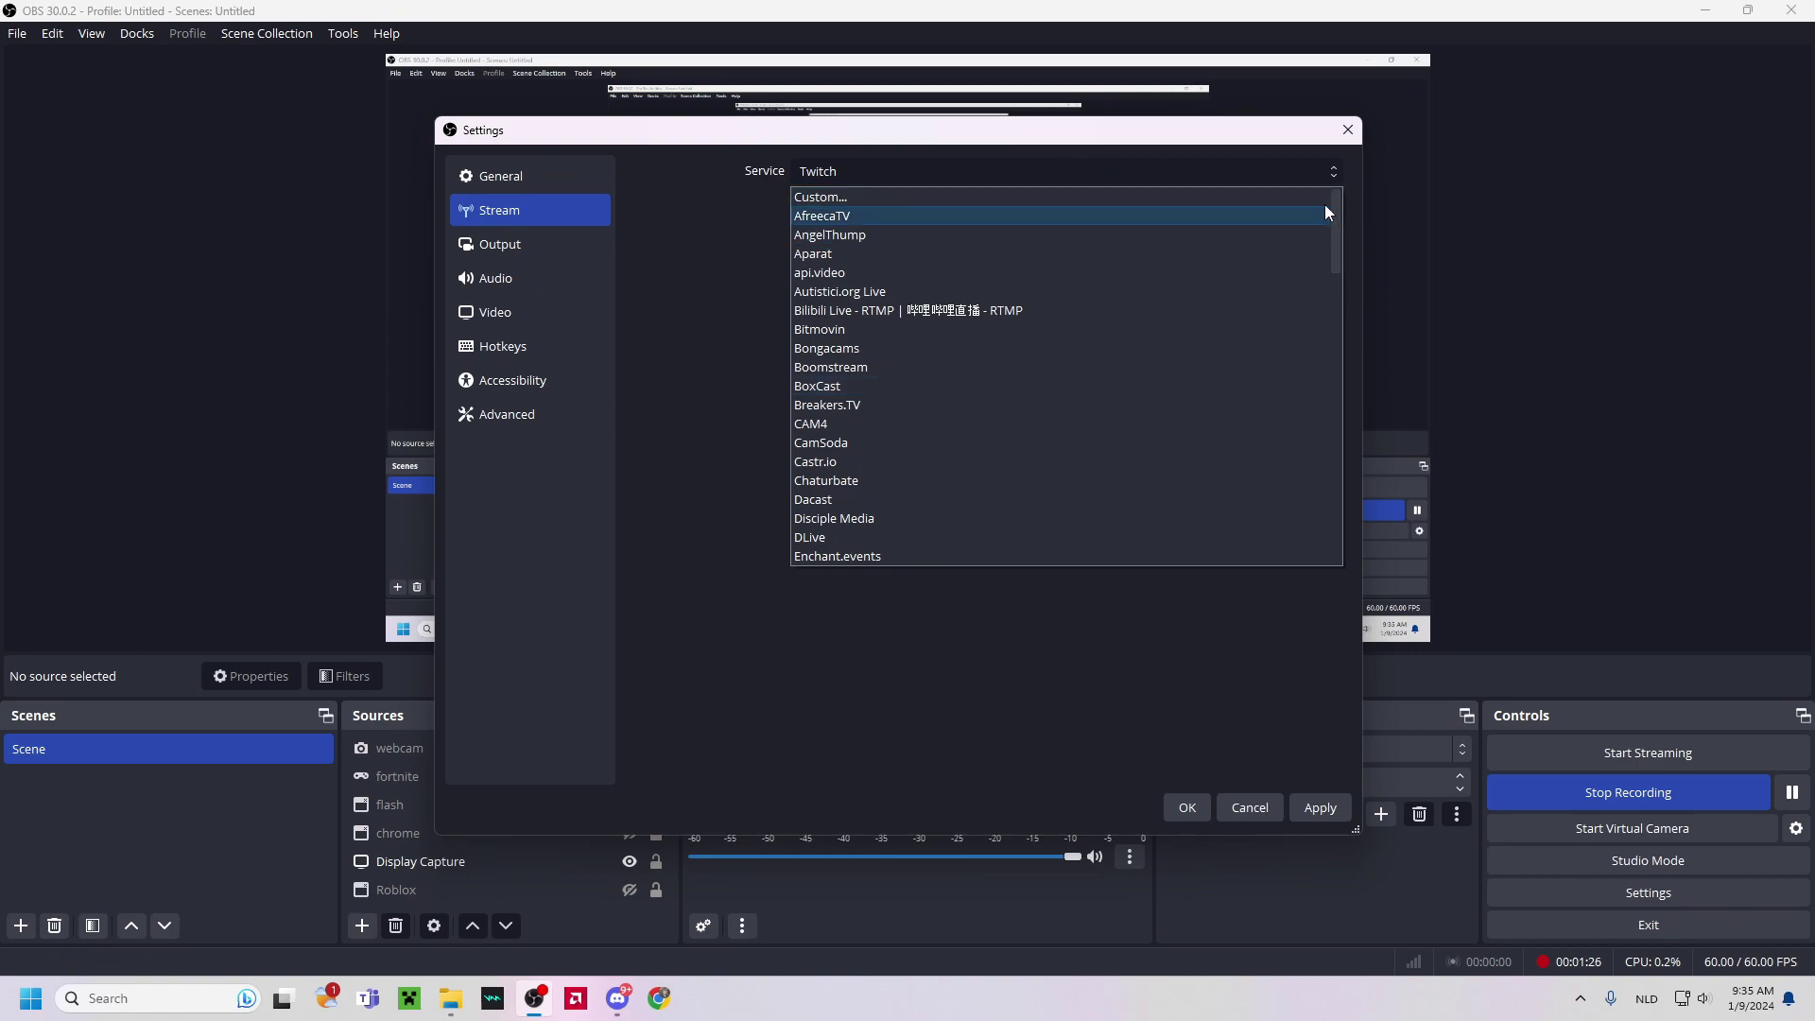
left_click(1324, 179)
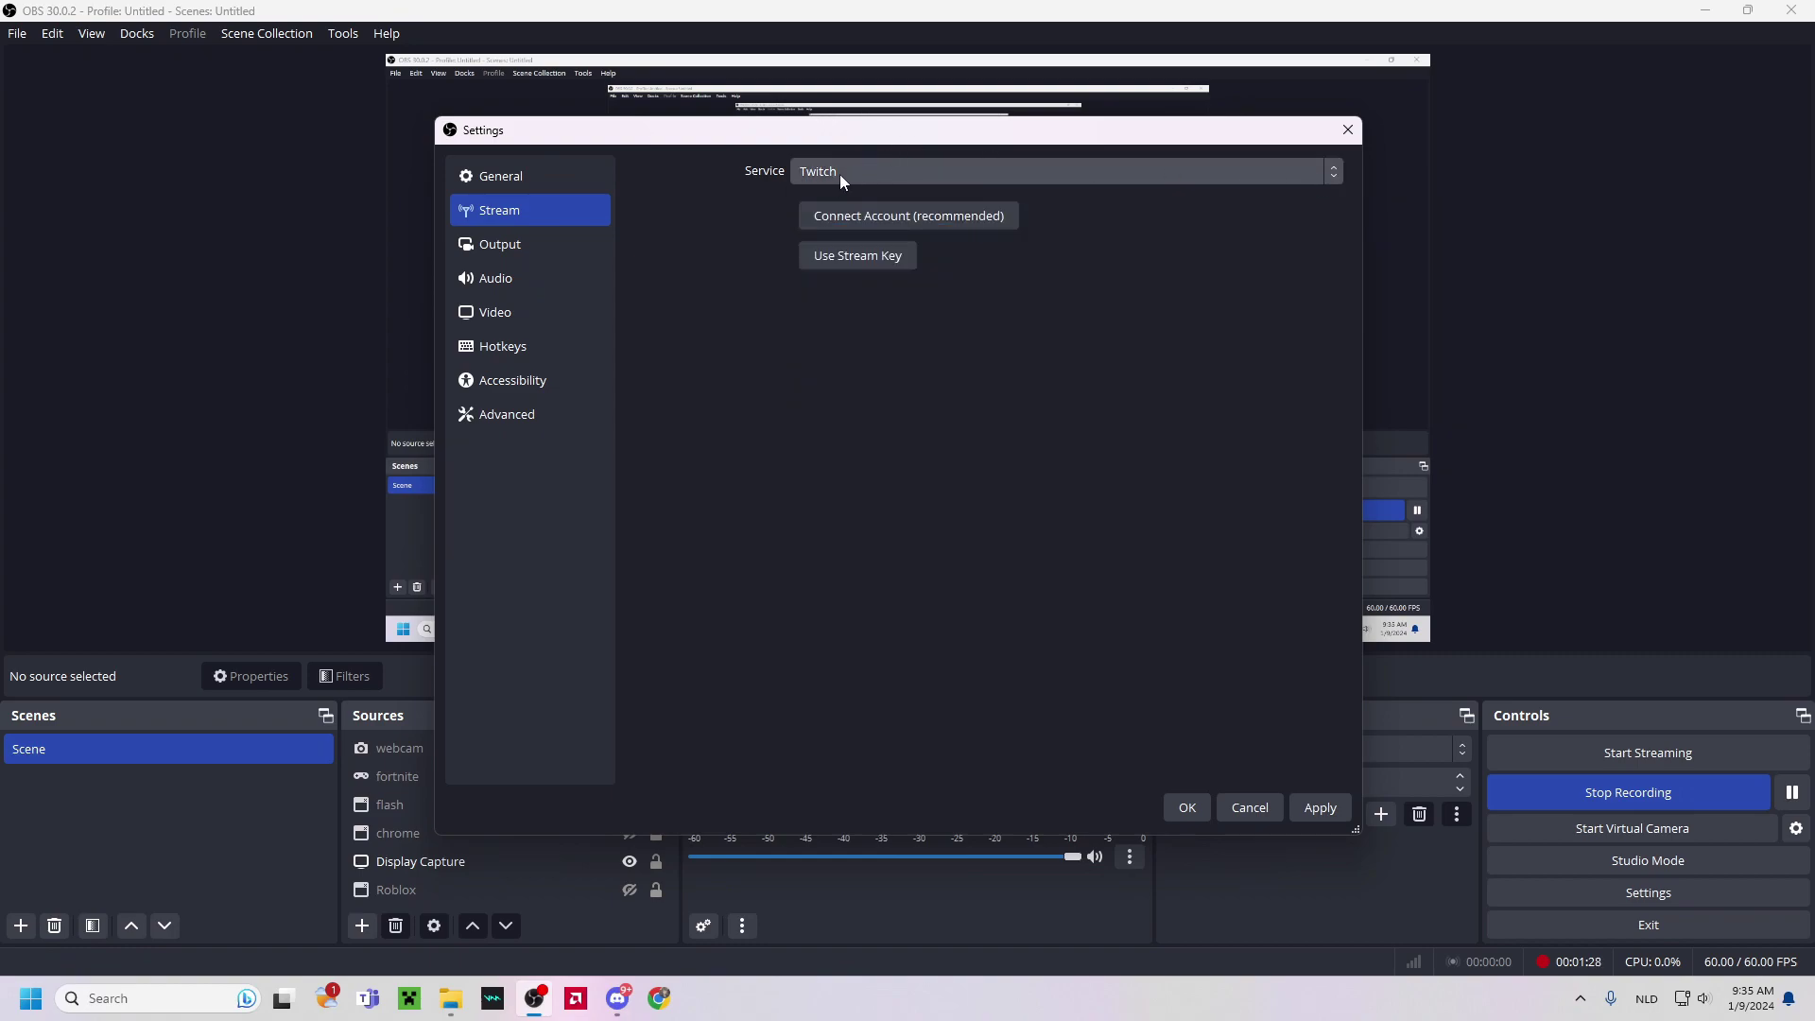
left_click(864, 173)
left_click(863, 174)
- Compare the streaming and recording output settings, including their video encoders, in the Output settings
left_click(529, 248)
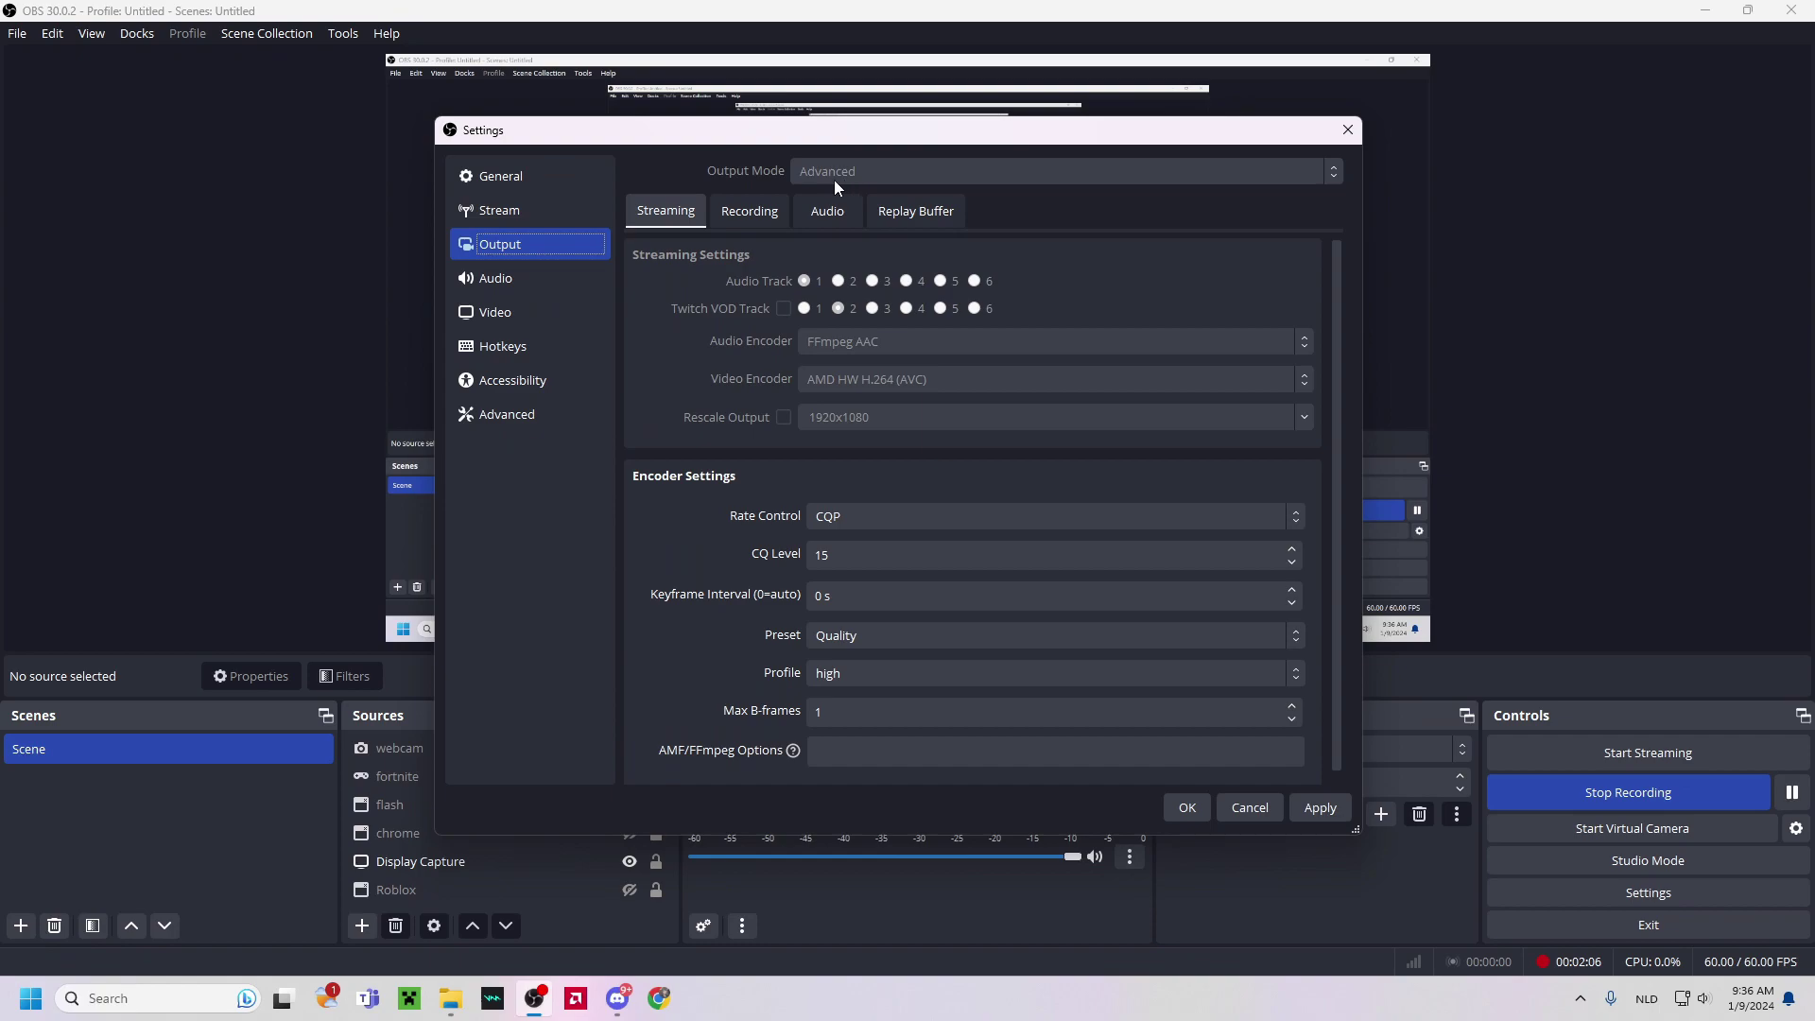
left_click_drag(1337, 473, 1345, 339)
left_click(736, 210)
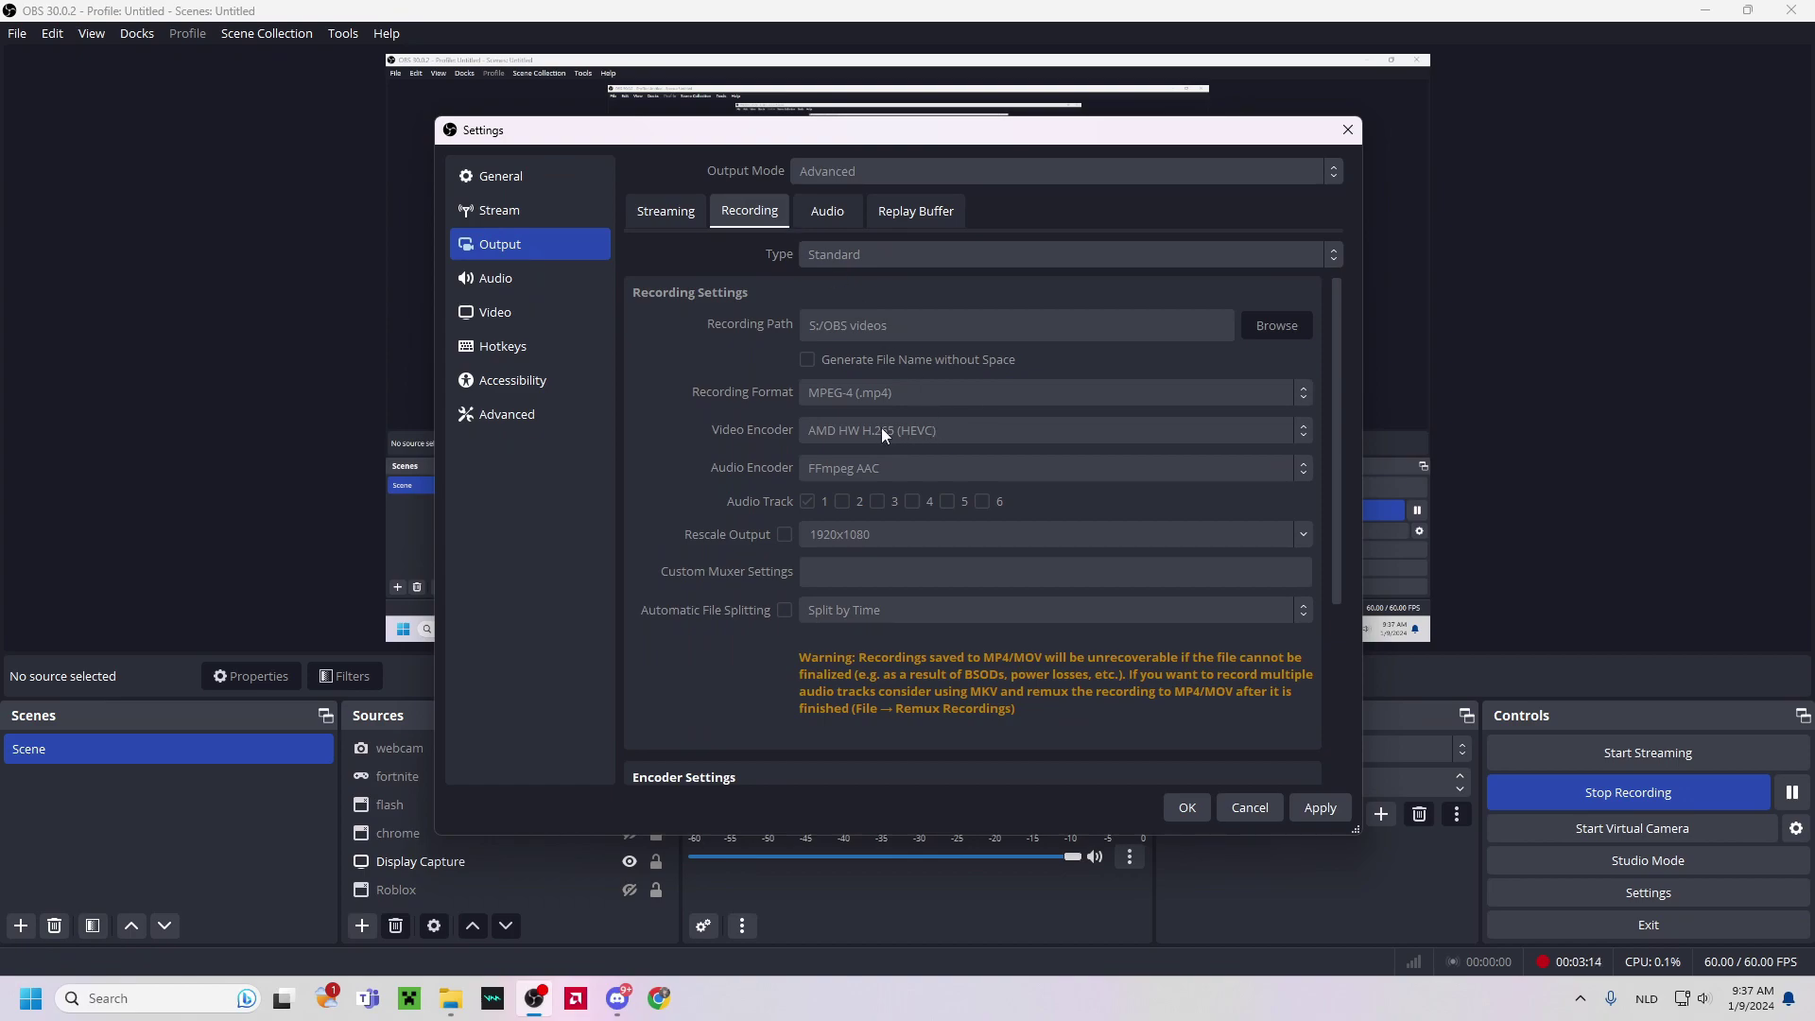
left_click(667, 219)
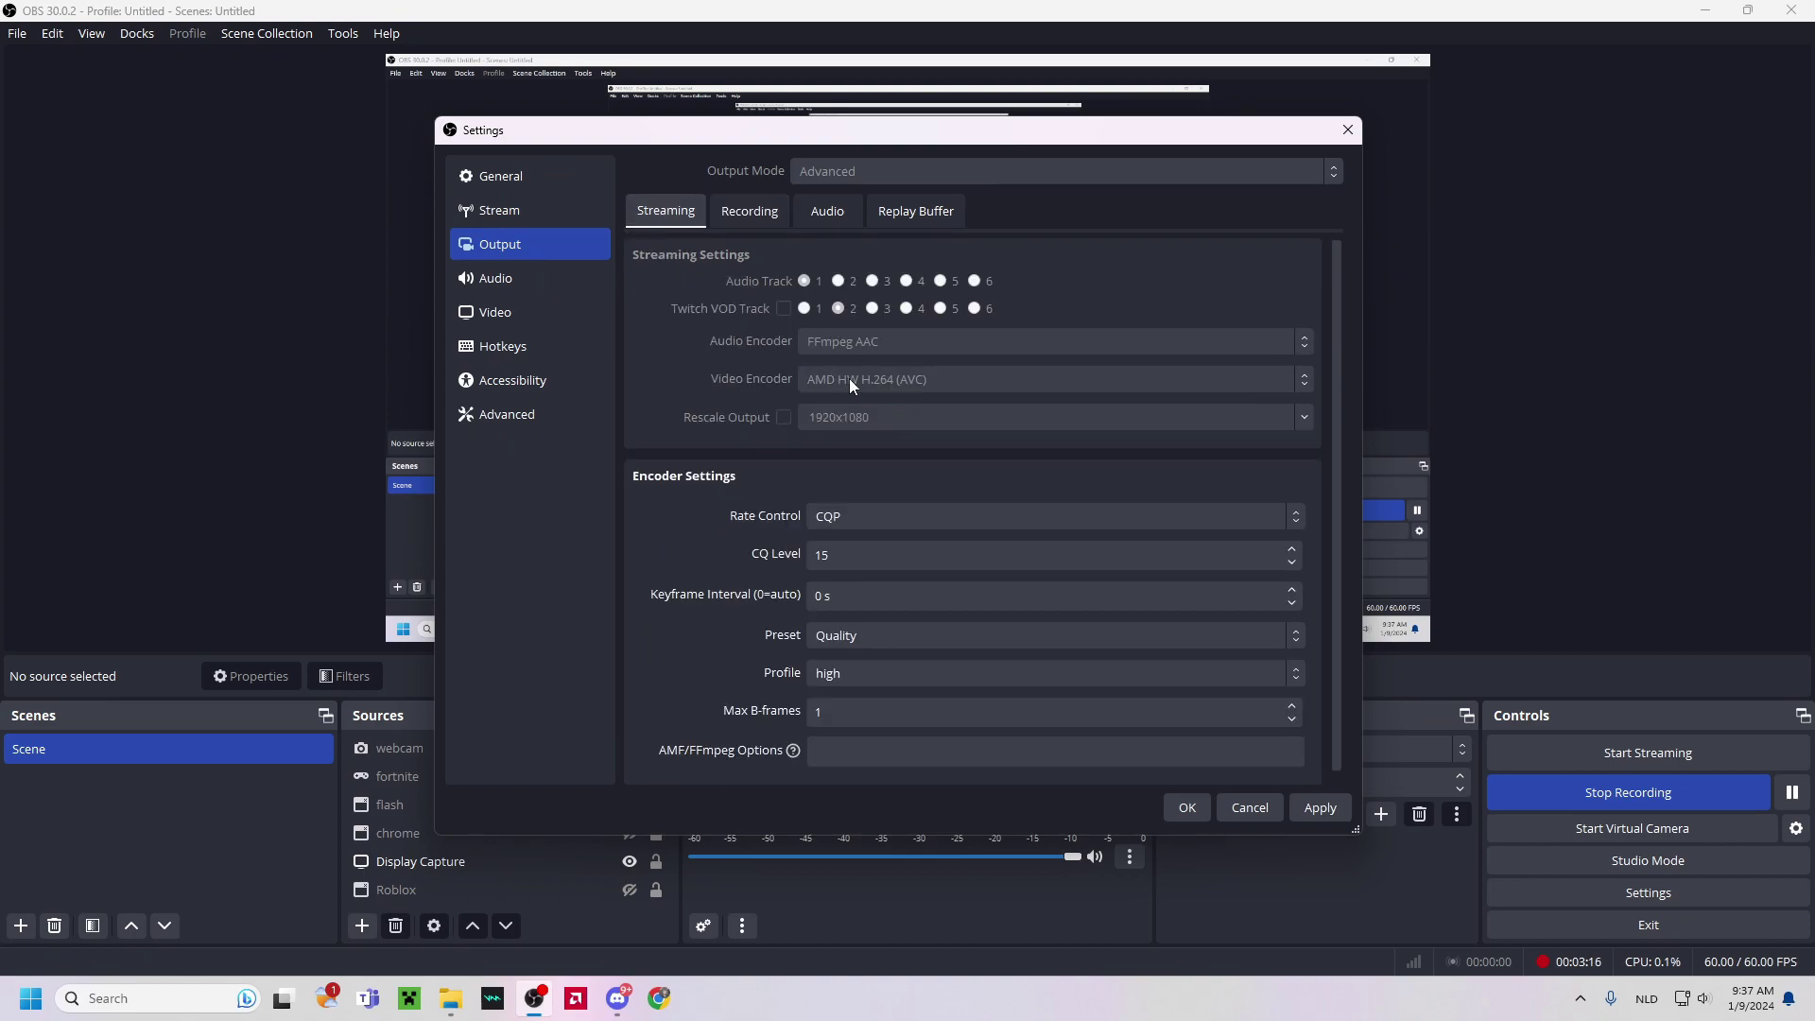
left_click(759, 215)
left_click(666, 212)
left_click(753, 213)
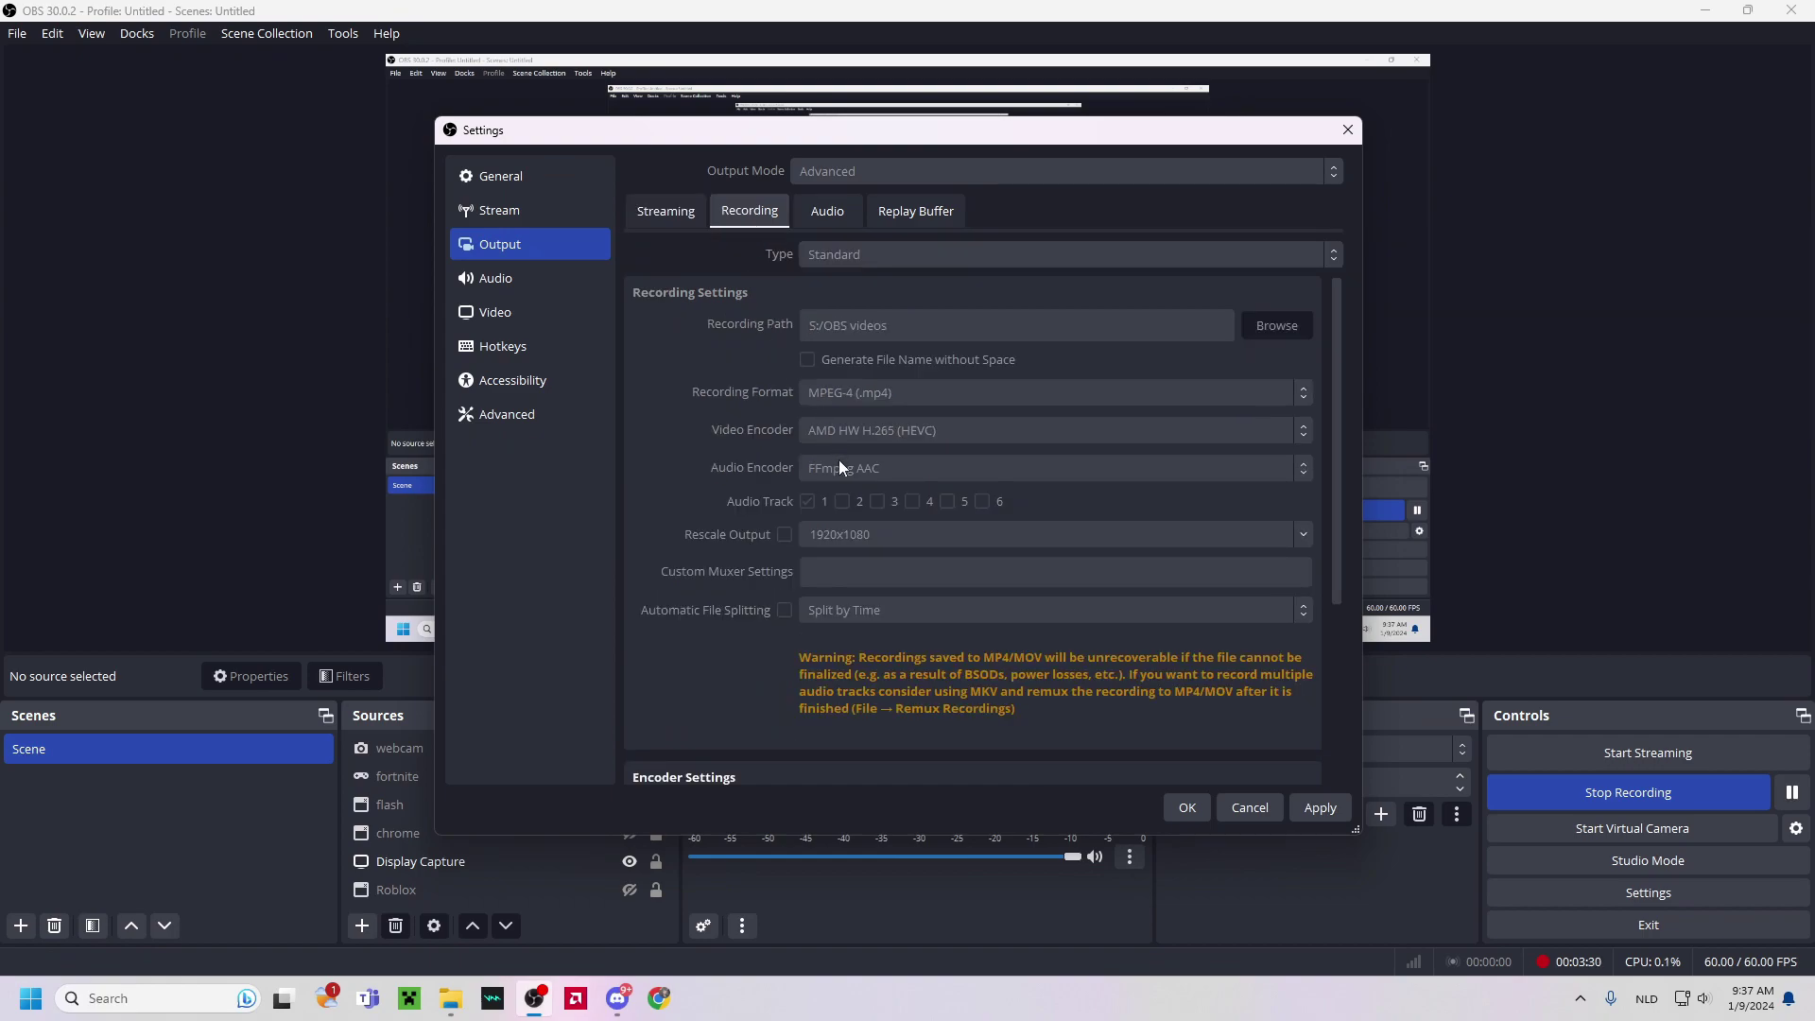
- Examine the rate control choices in the streaming encoder settings, keeping CQP selected
left_click(681, 218)
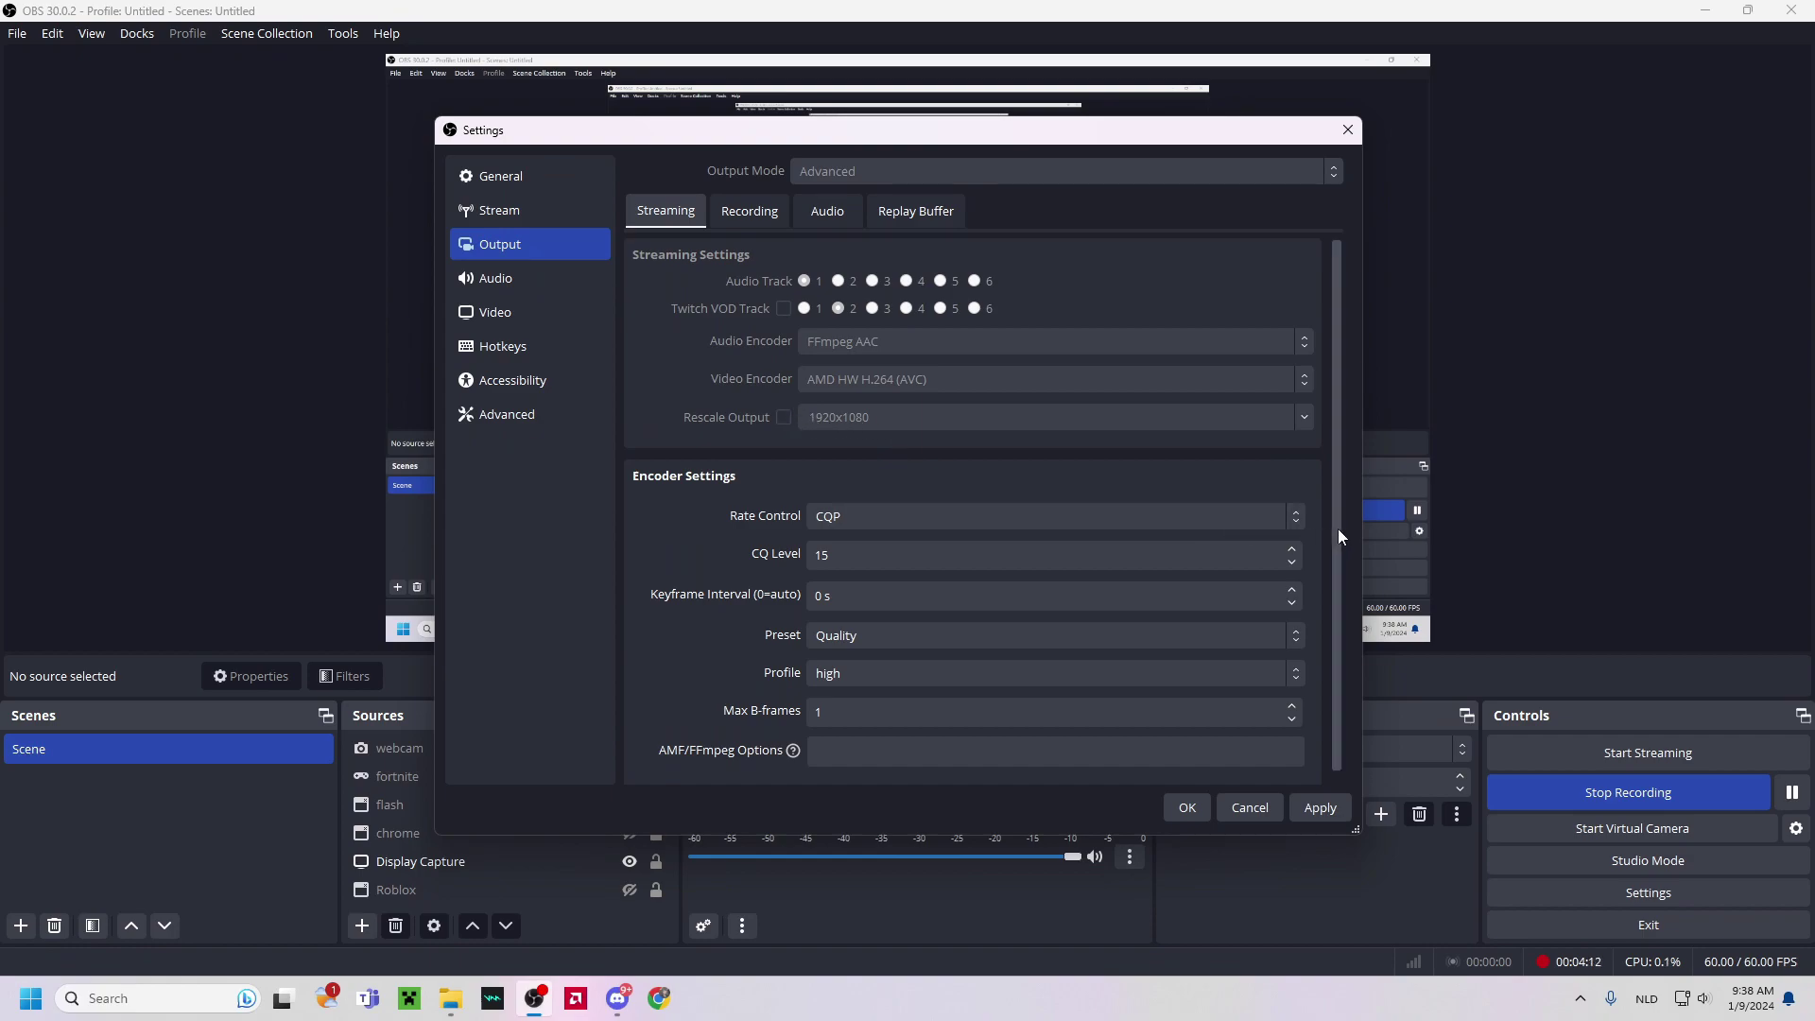
left_click_drag(1338, 530, 1341, 579)
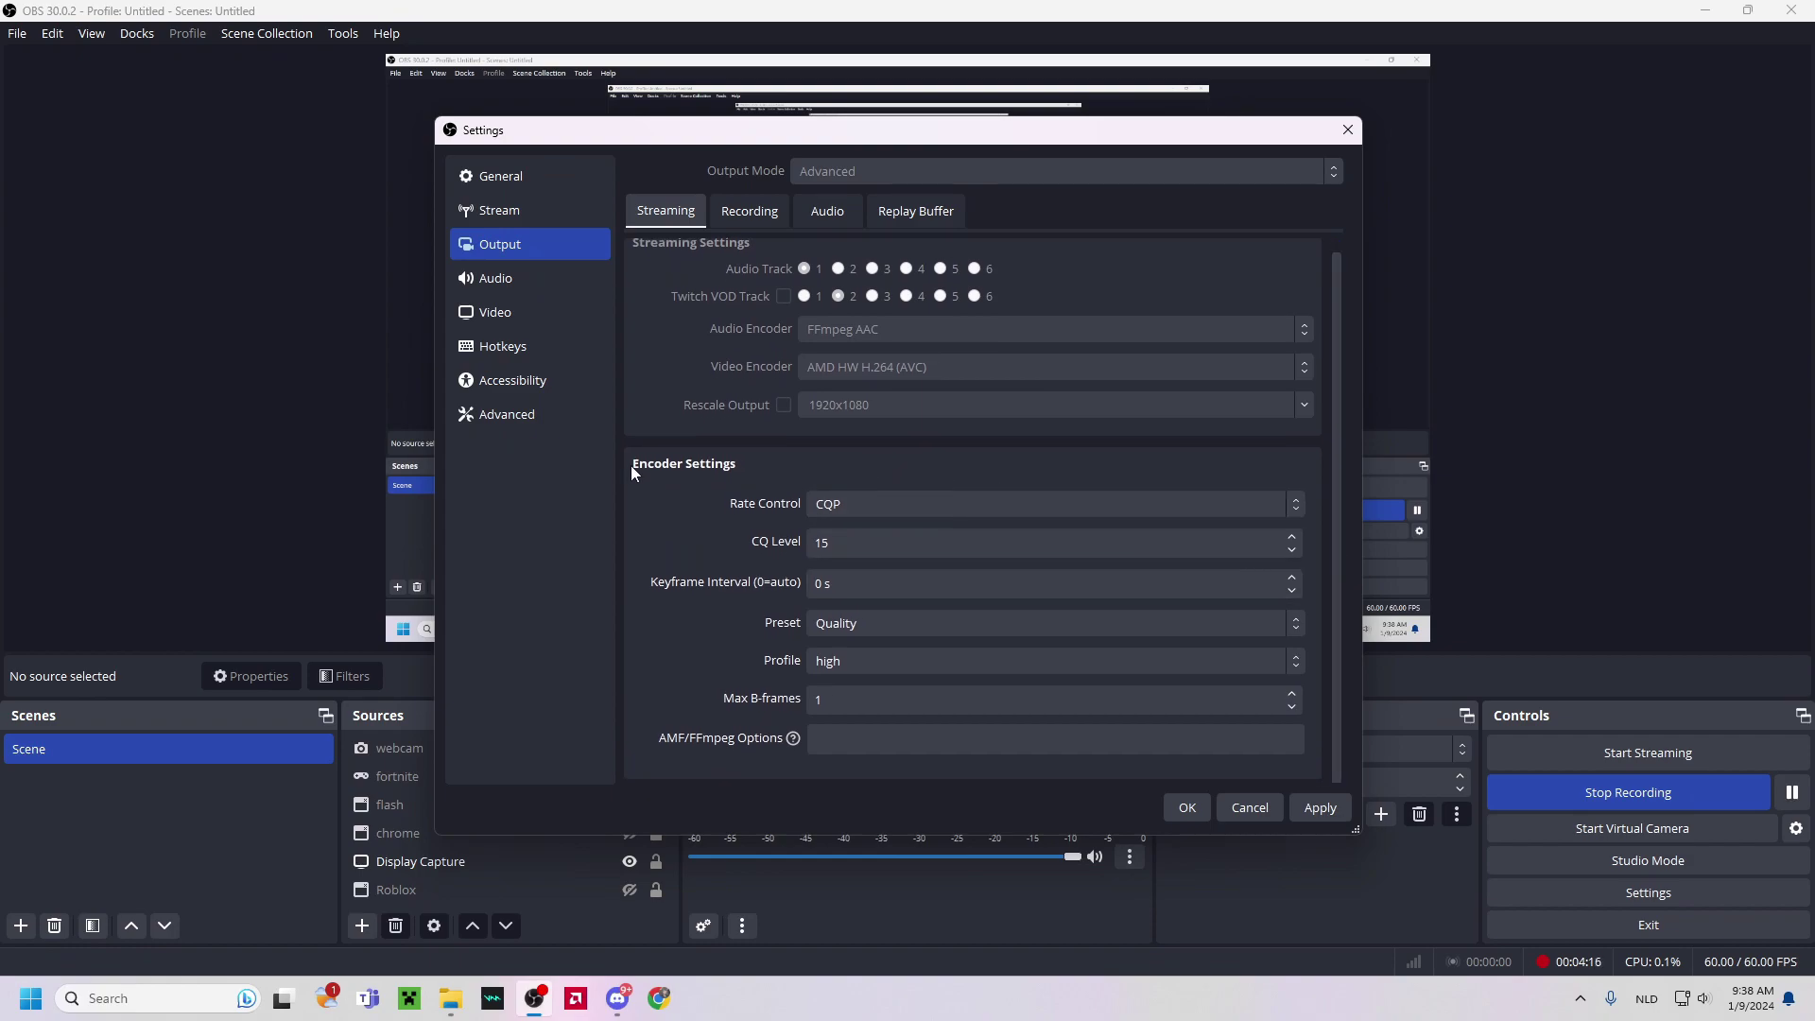
left_click(847, 513)
left_click(847, 504)
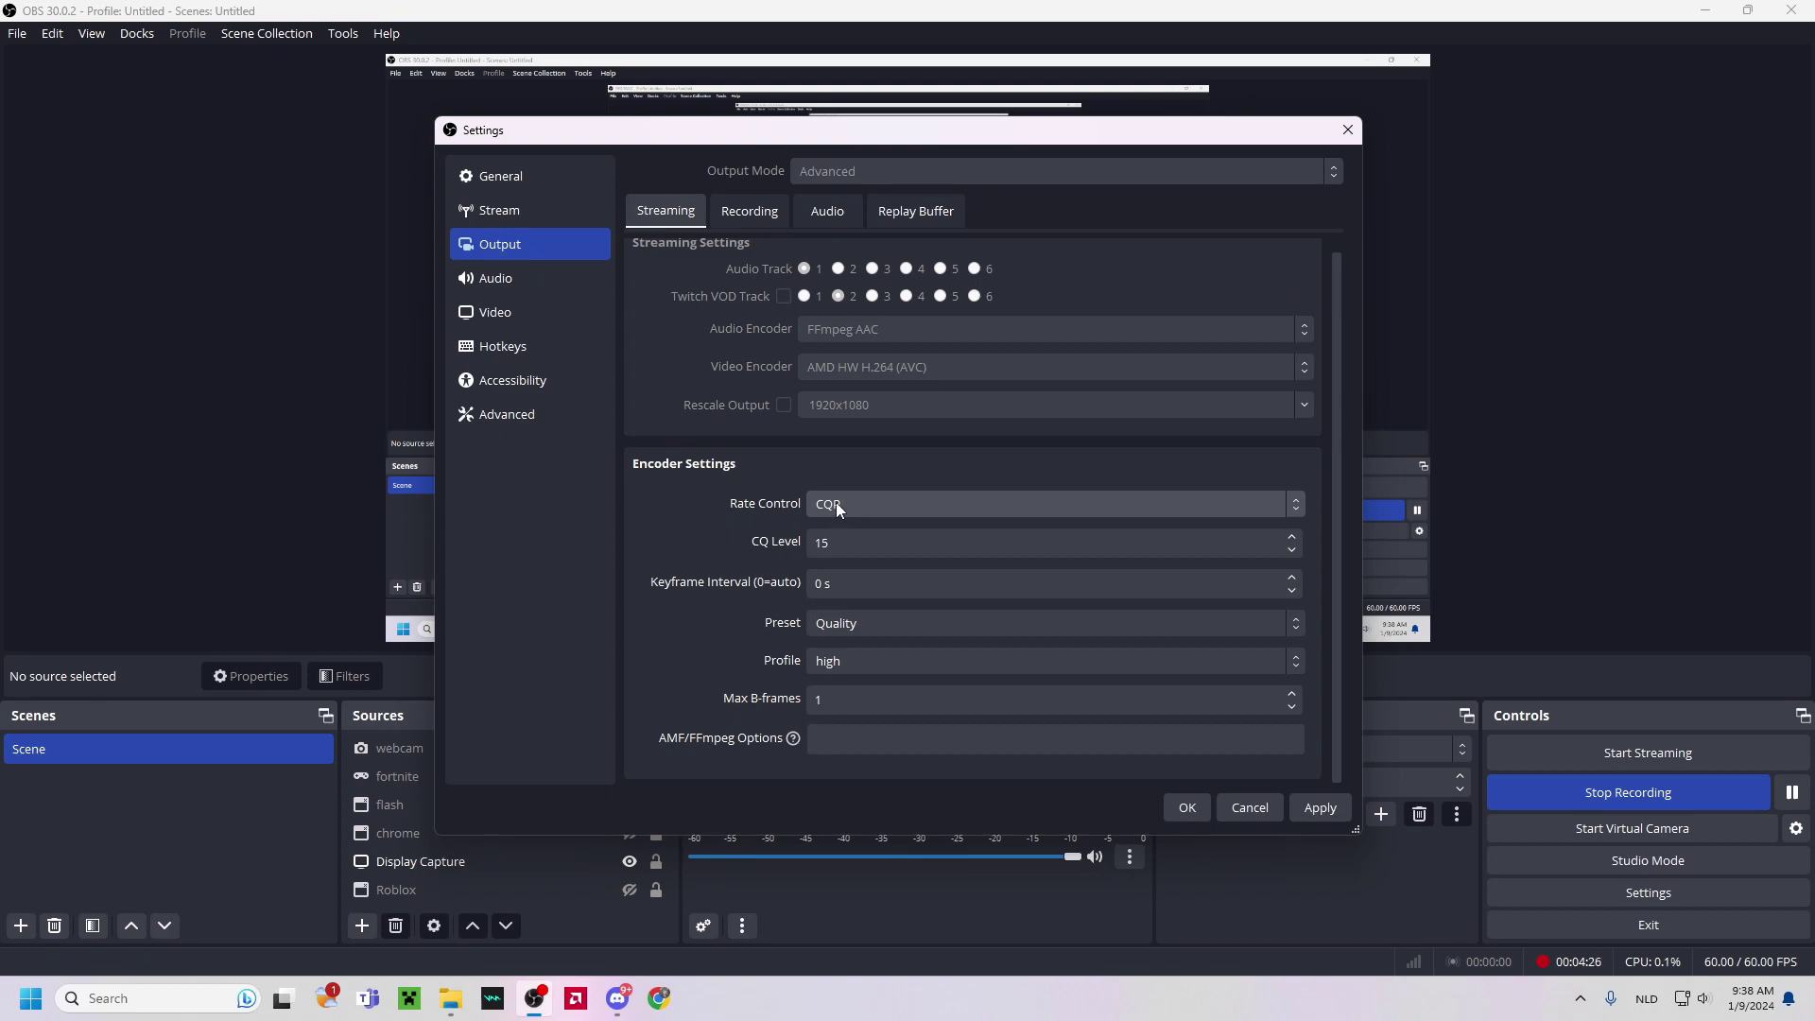
left_click(836, 502)
left_click(836, 502)
left_click(836, 503)
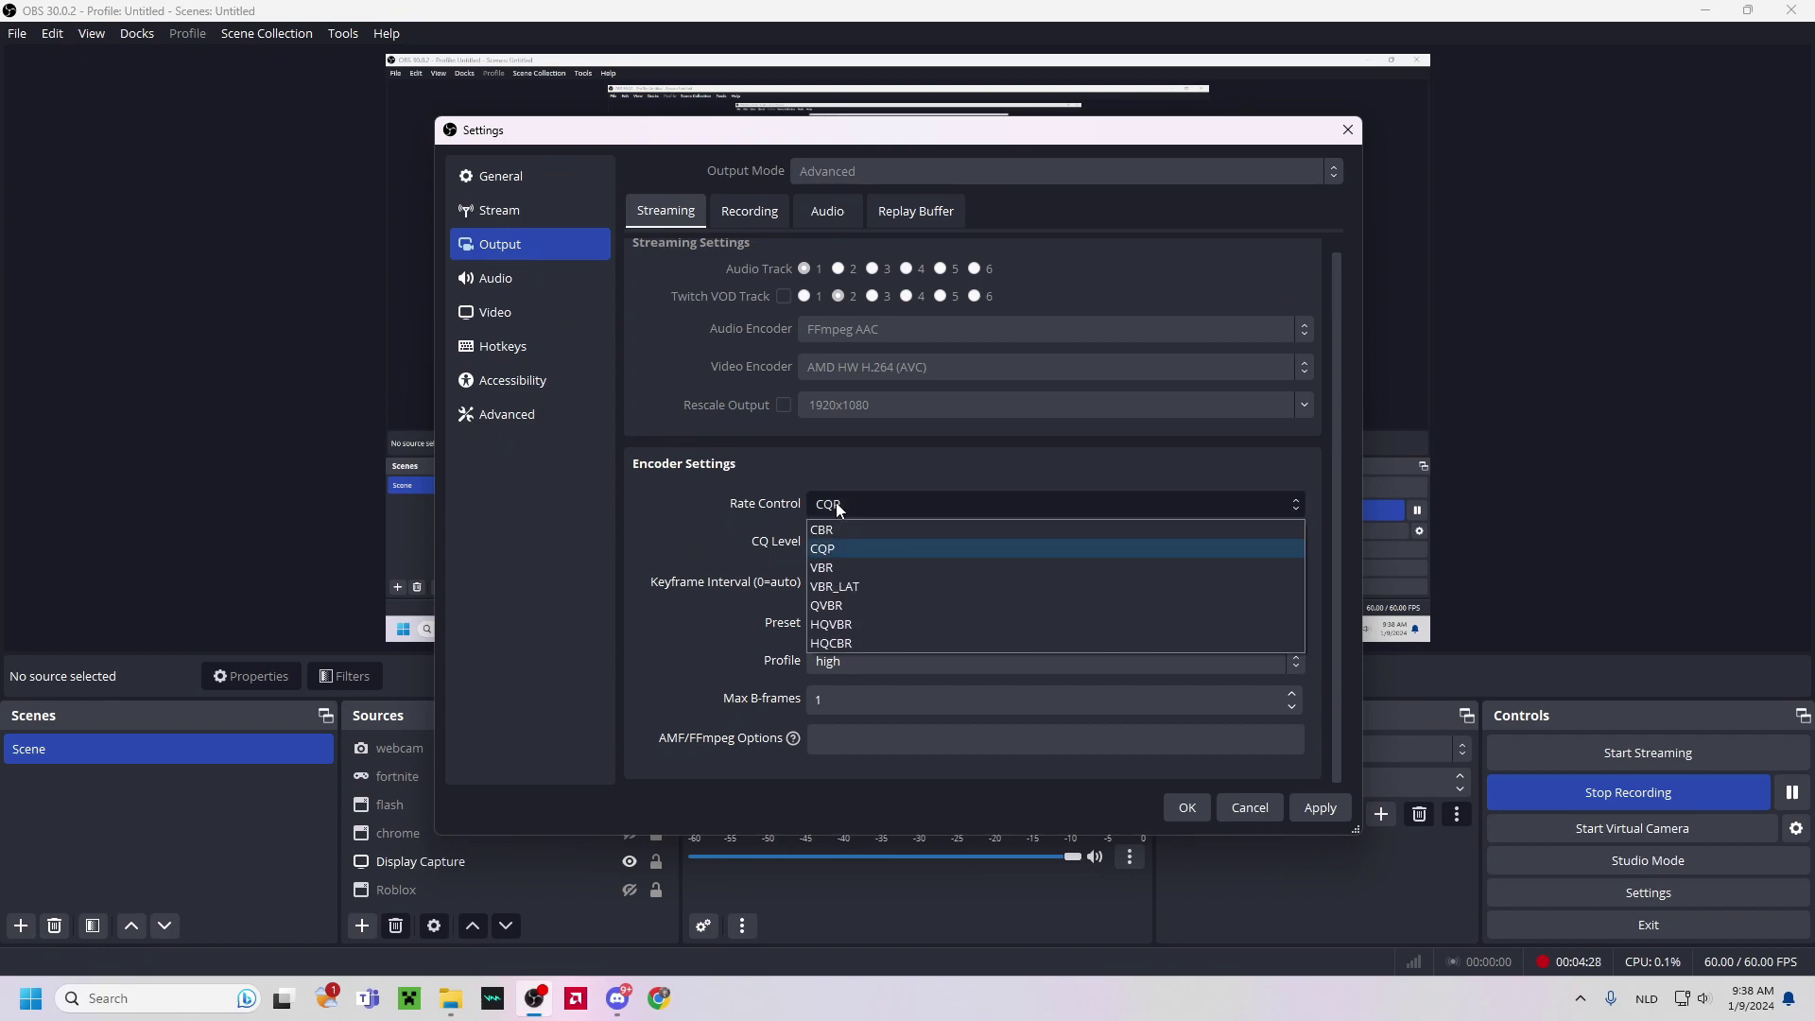
left_click(835, 502)
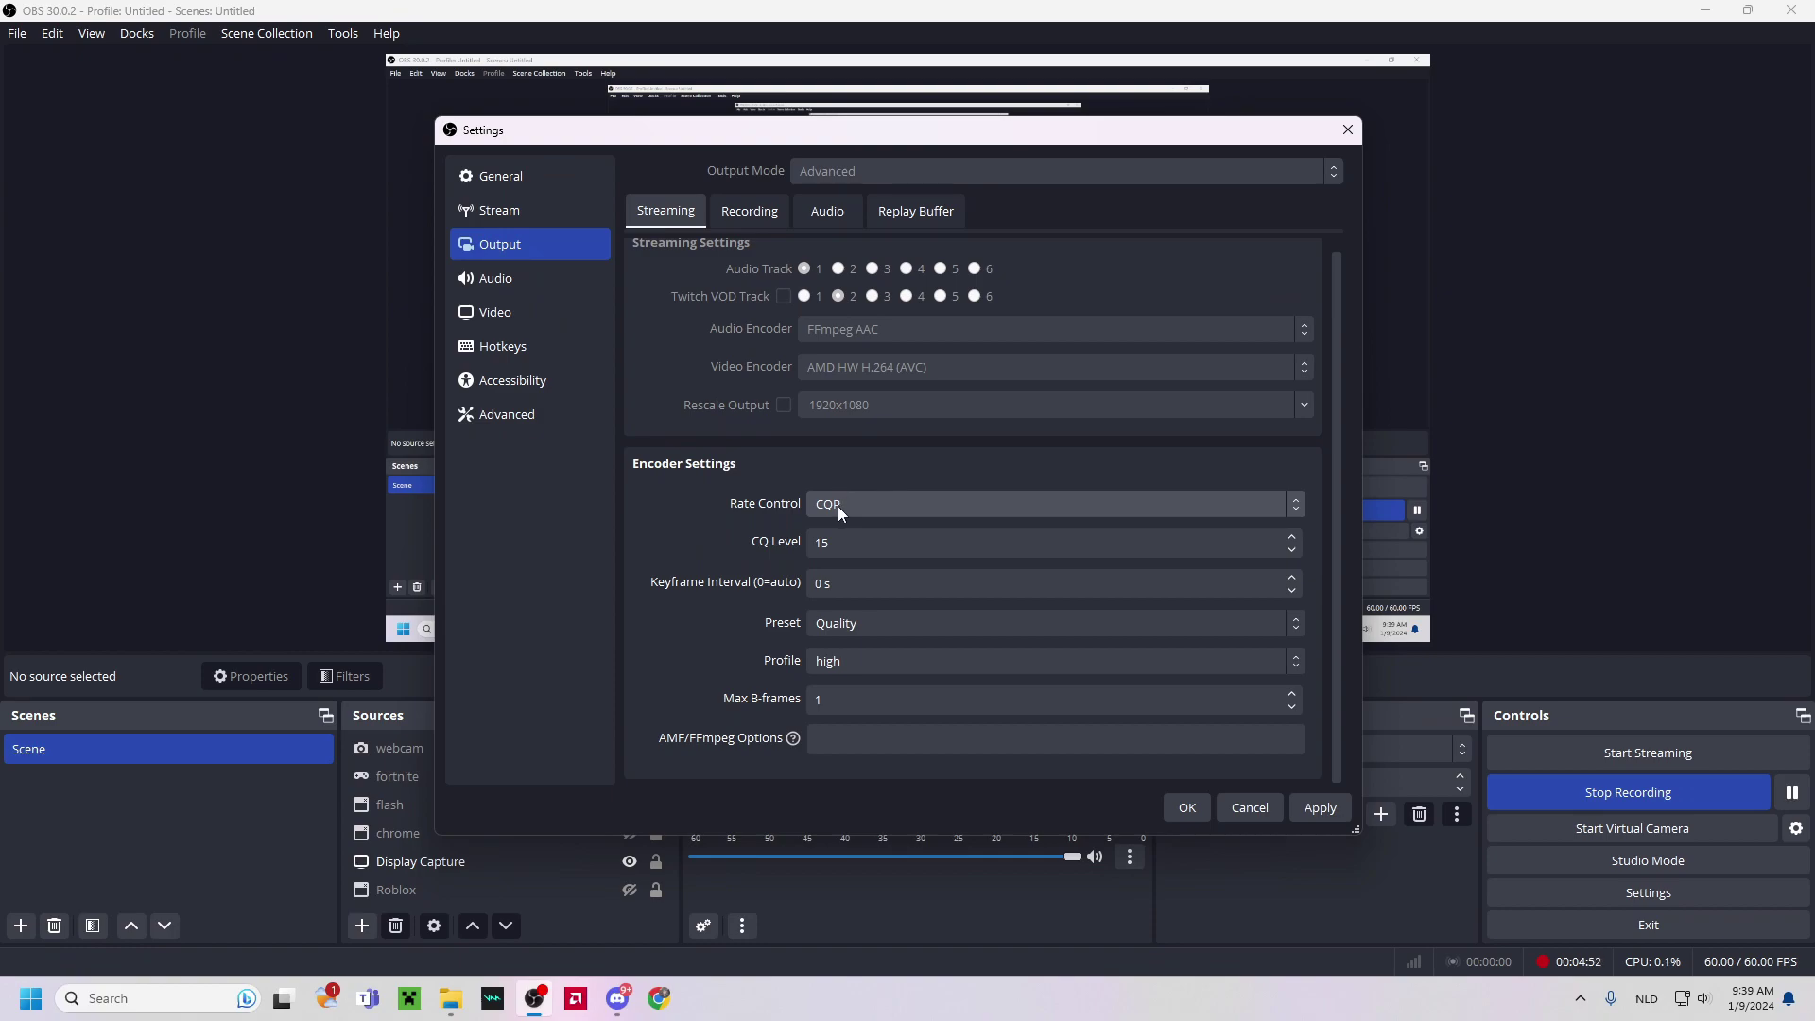
left_click(837, 506)
left_click(854, 500)
left_click(855, 501)
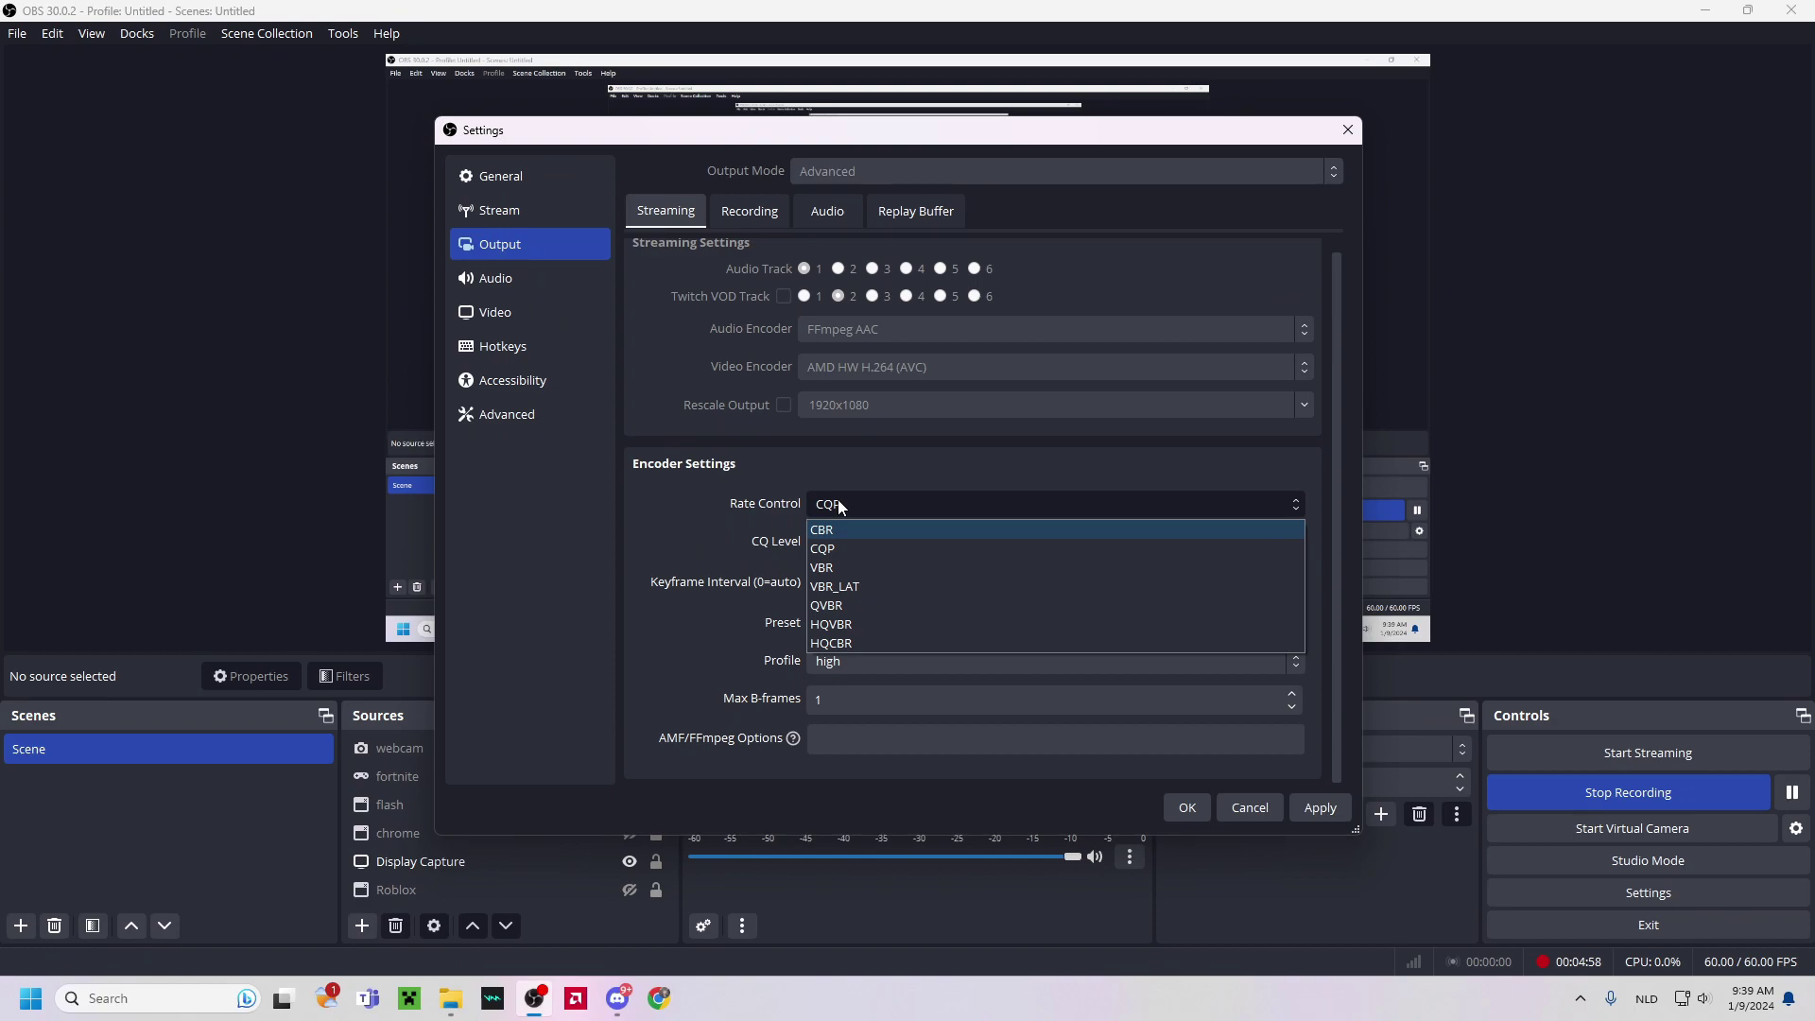
left_click(839, 501)
left_click(838, 501)
left_click(844, 504)
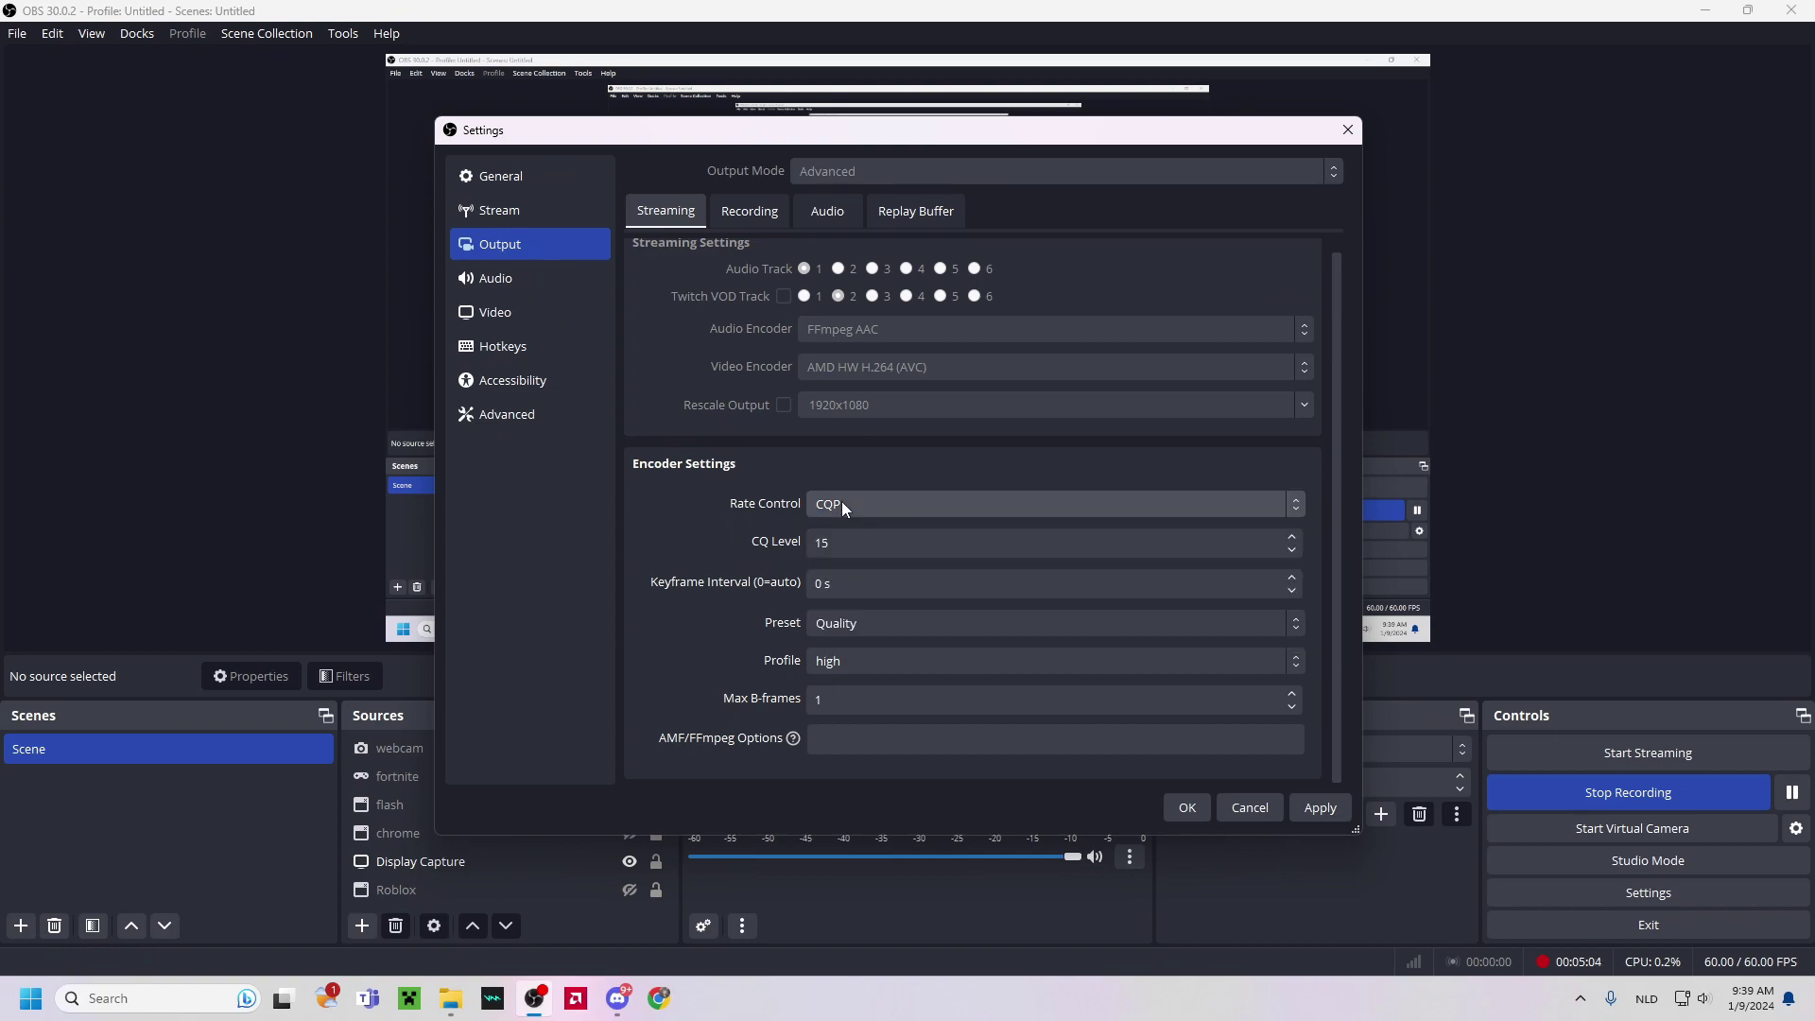
left_click(842, 501)
left_click(841, 501)
left_click(838, 503)
left_click(832, 506)
left_click(833, 504)
left_click(832, 504)
left_click(833, 503)
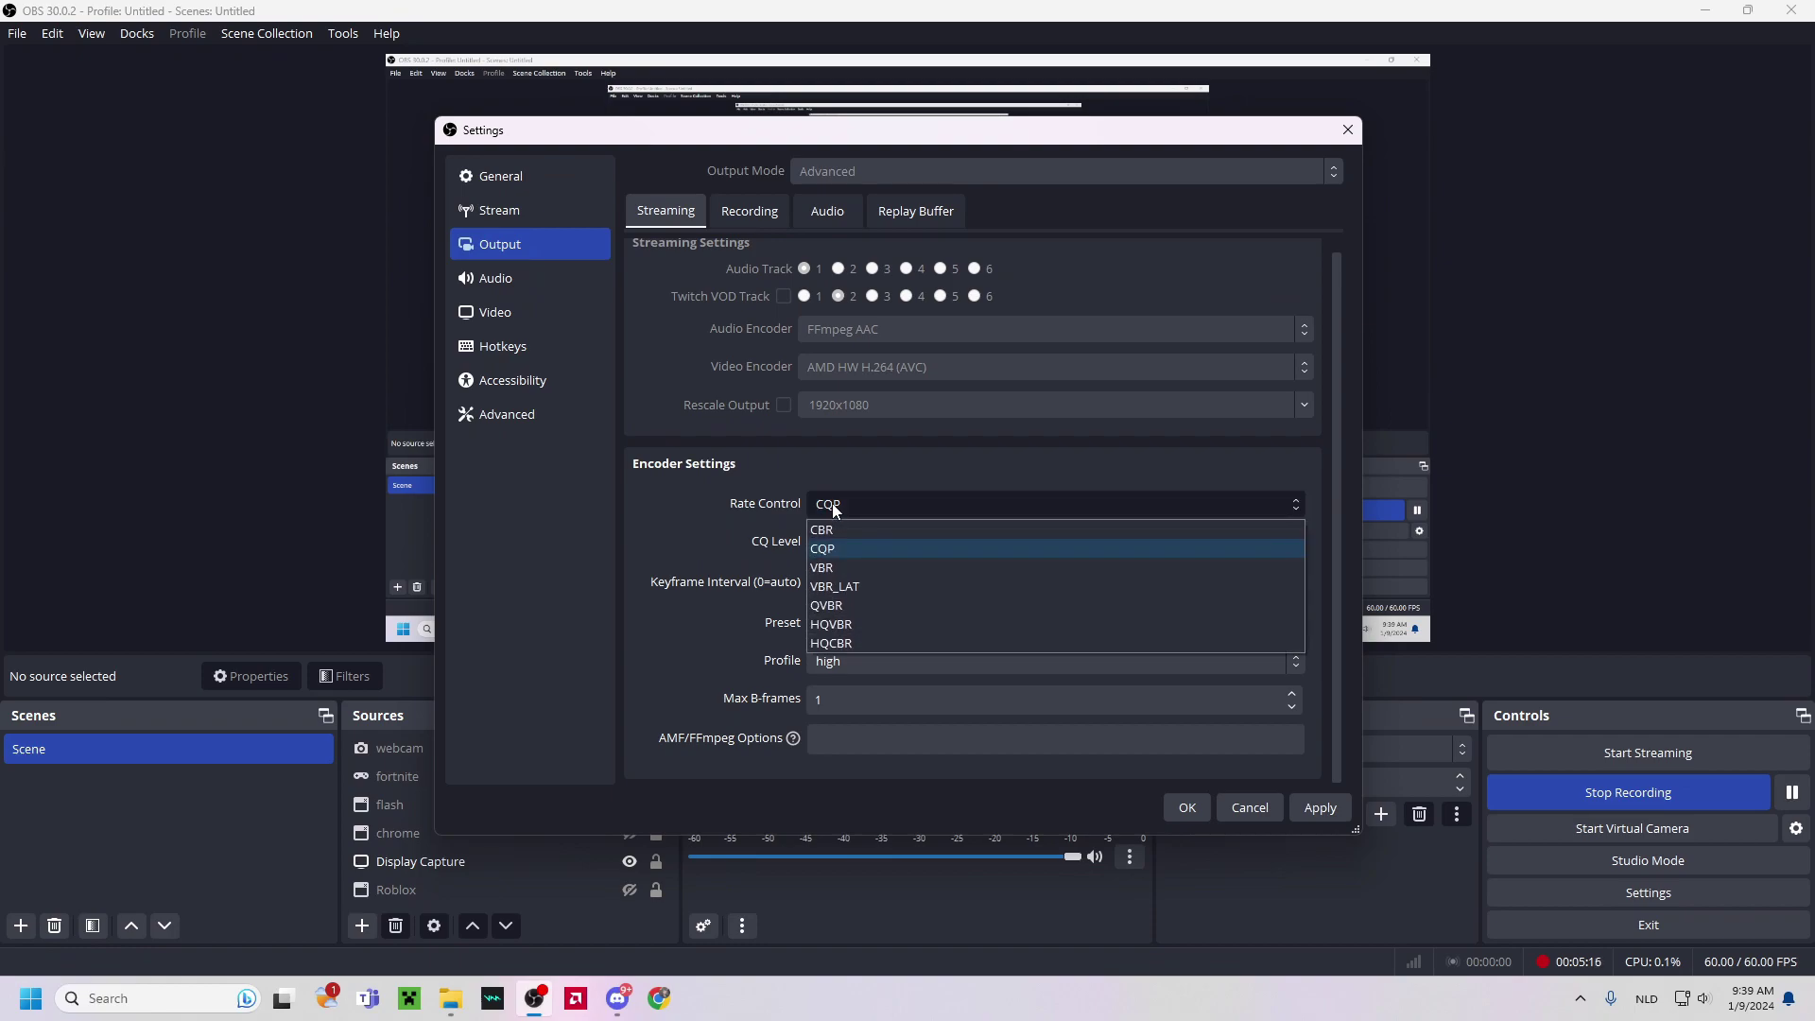
left_click(835, 505)
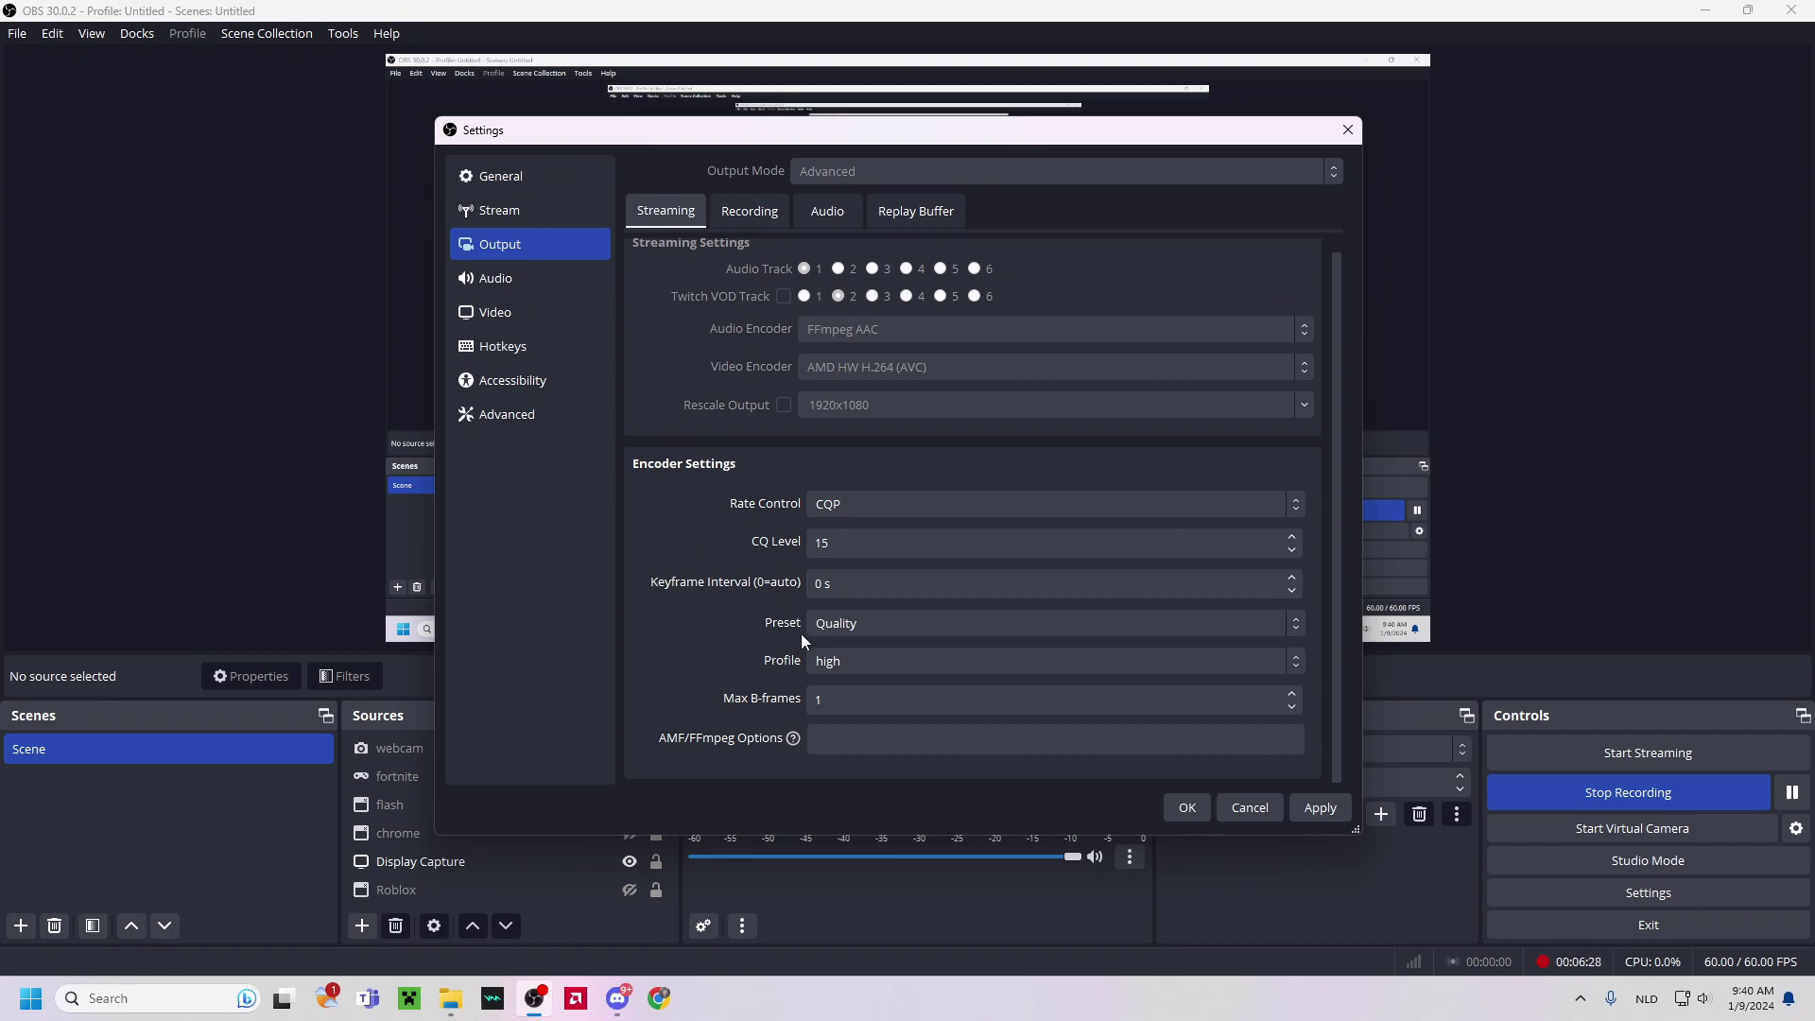
- Examine the preset and profile choices of the streaming encoder, keeping Quality and high selected
left_click(830, 628)
left_click(831, 627)
left_click(829, 629)
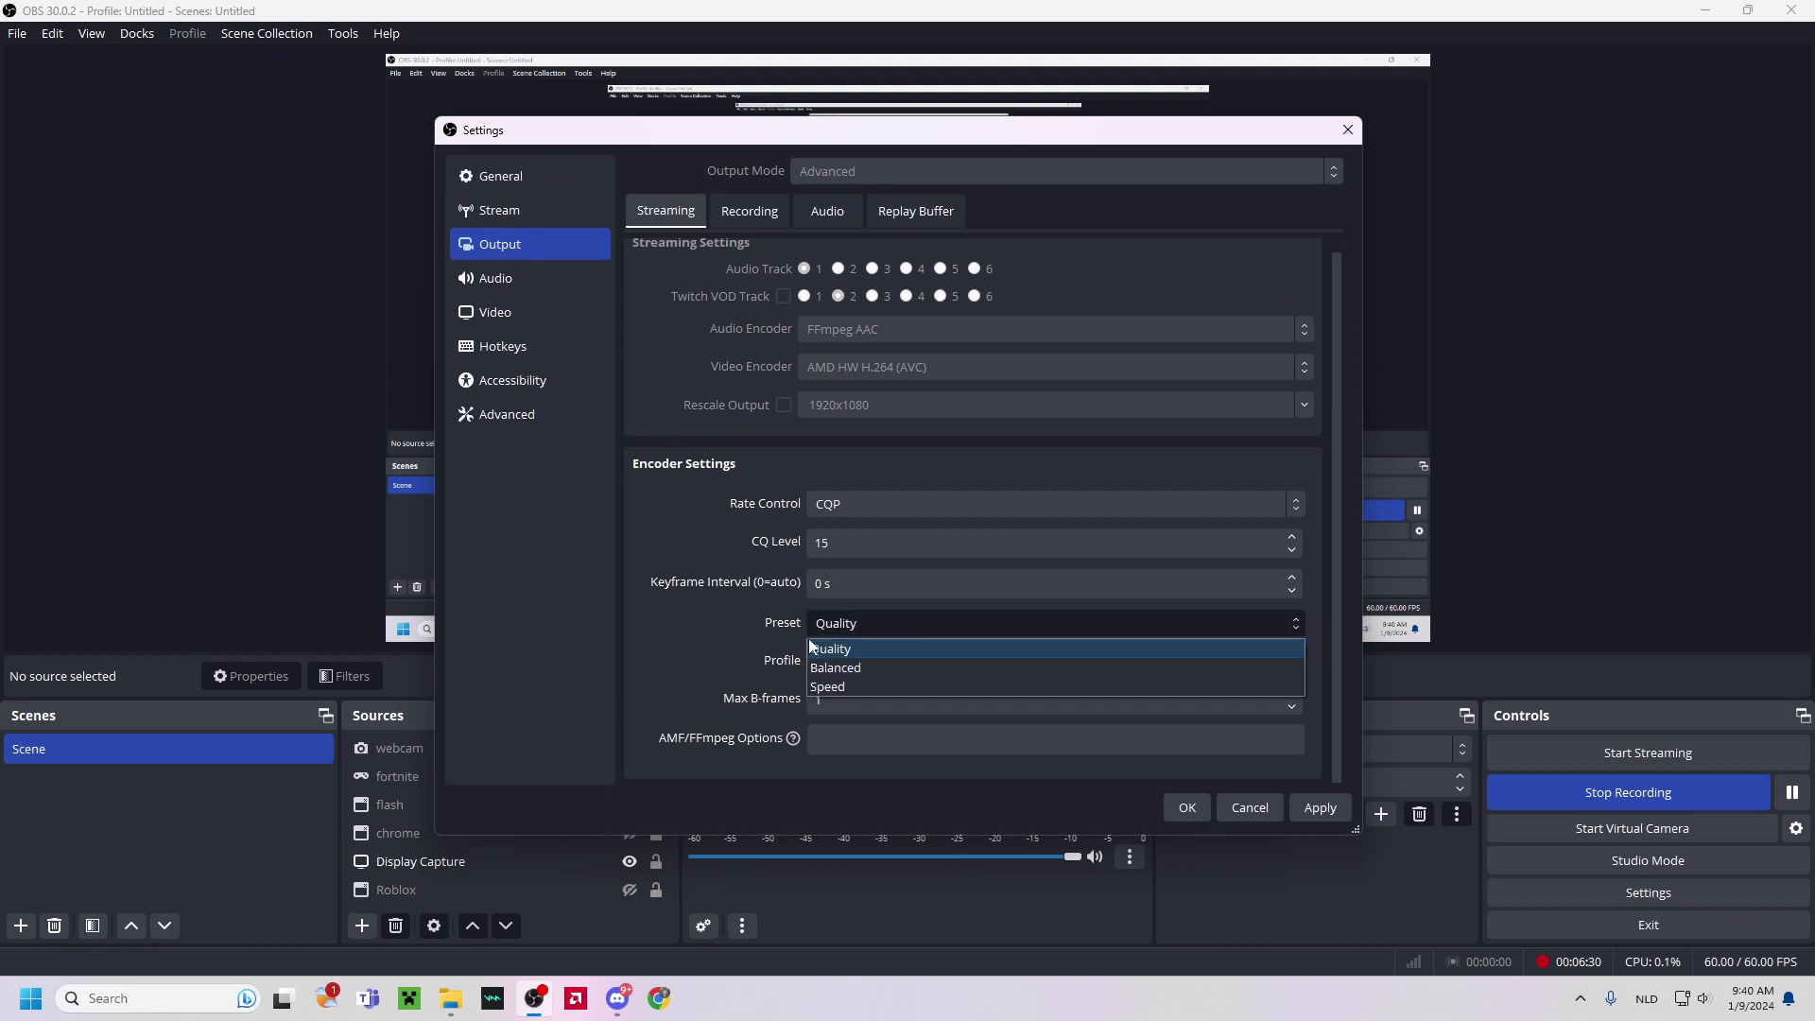
left_click(848, 627)
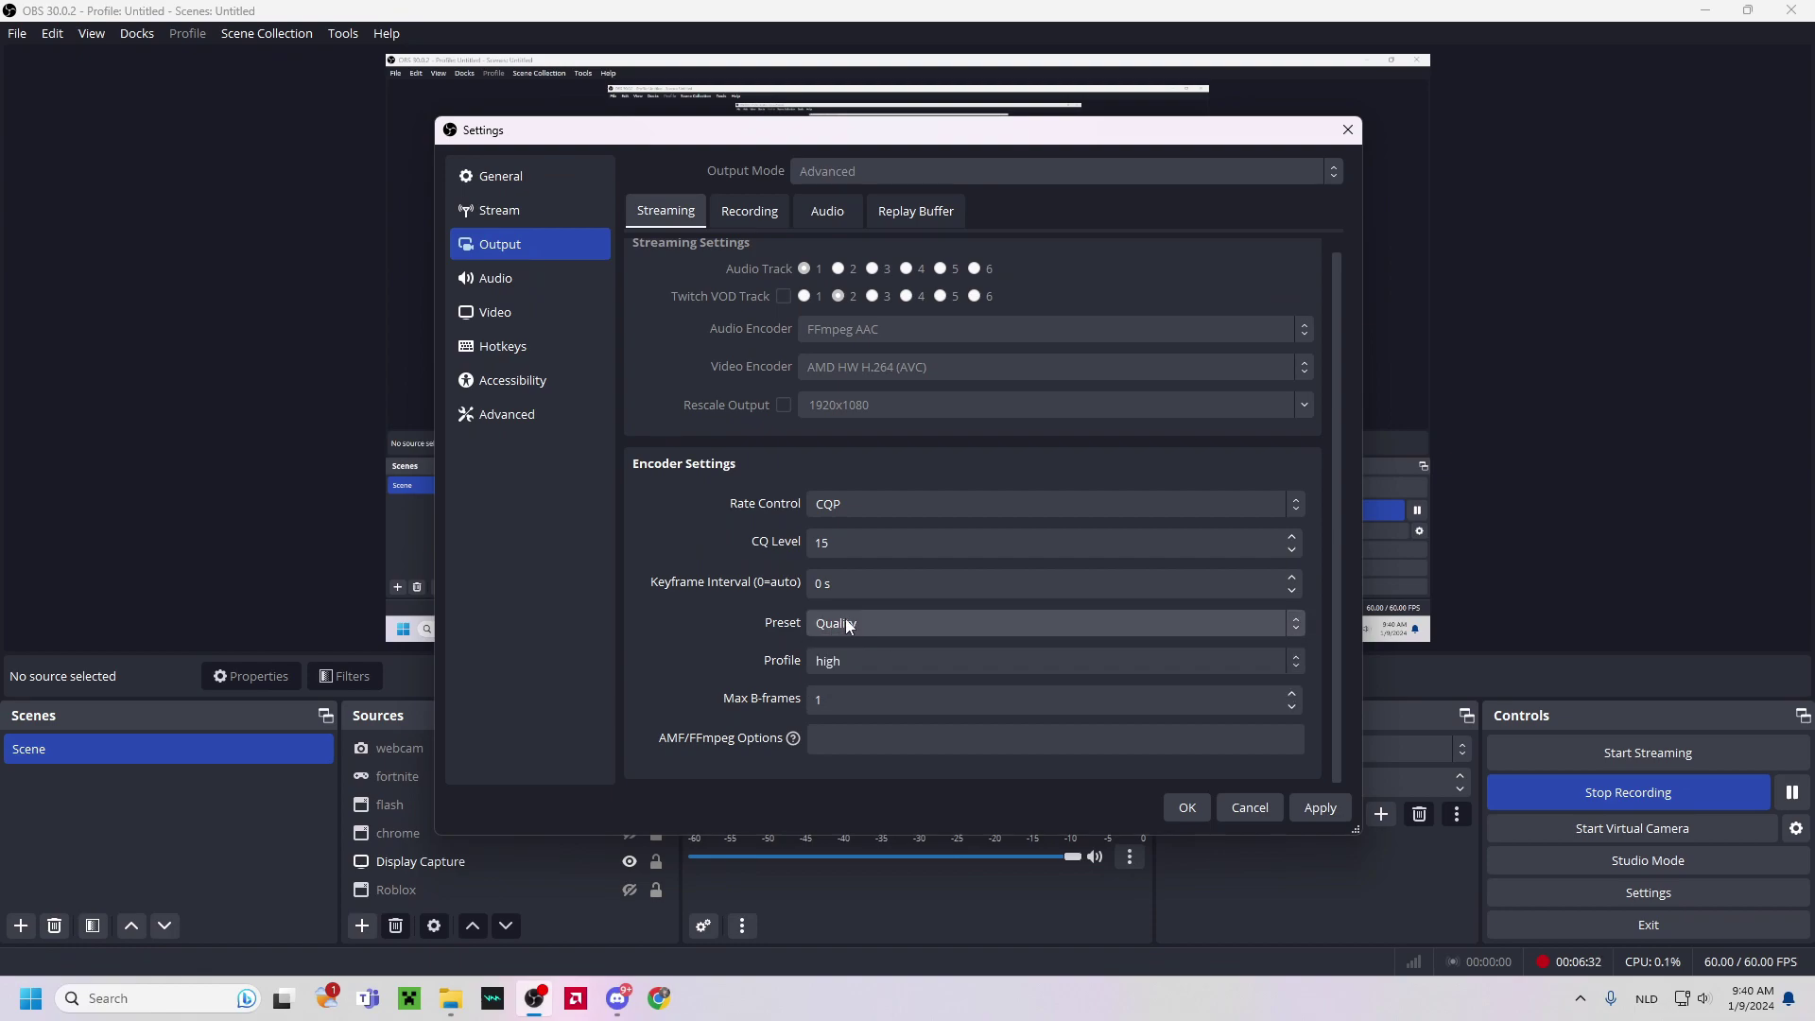
left_click(825, 668)
left_click(827, 667)
left_click(828, 669)
left_click(829, 671)
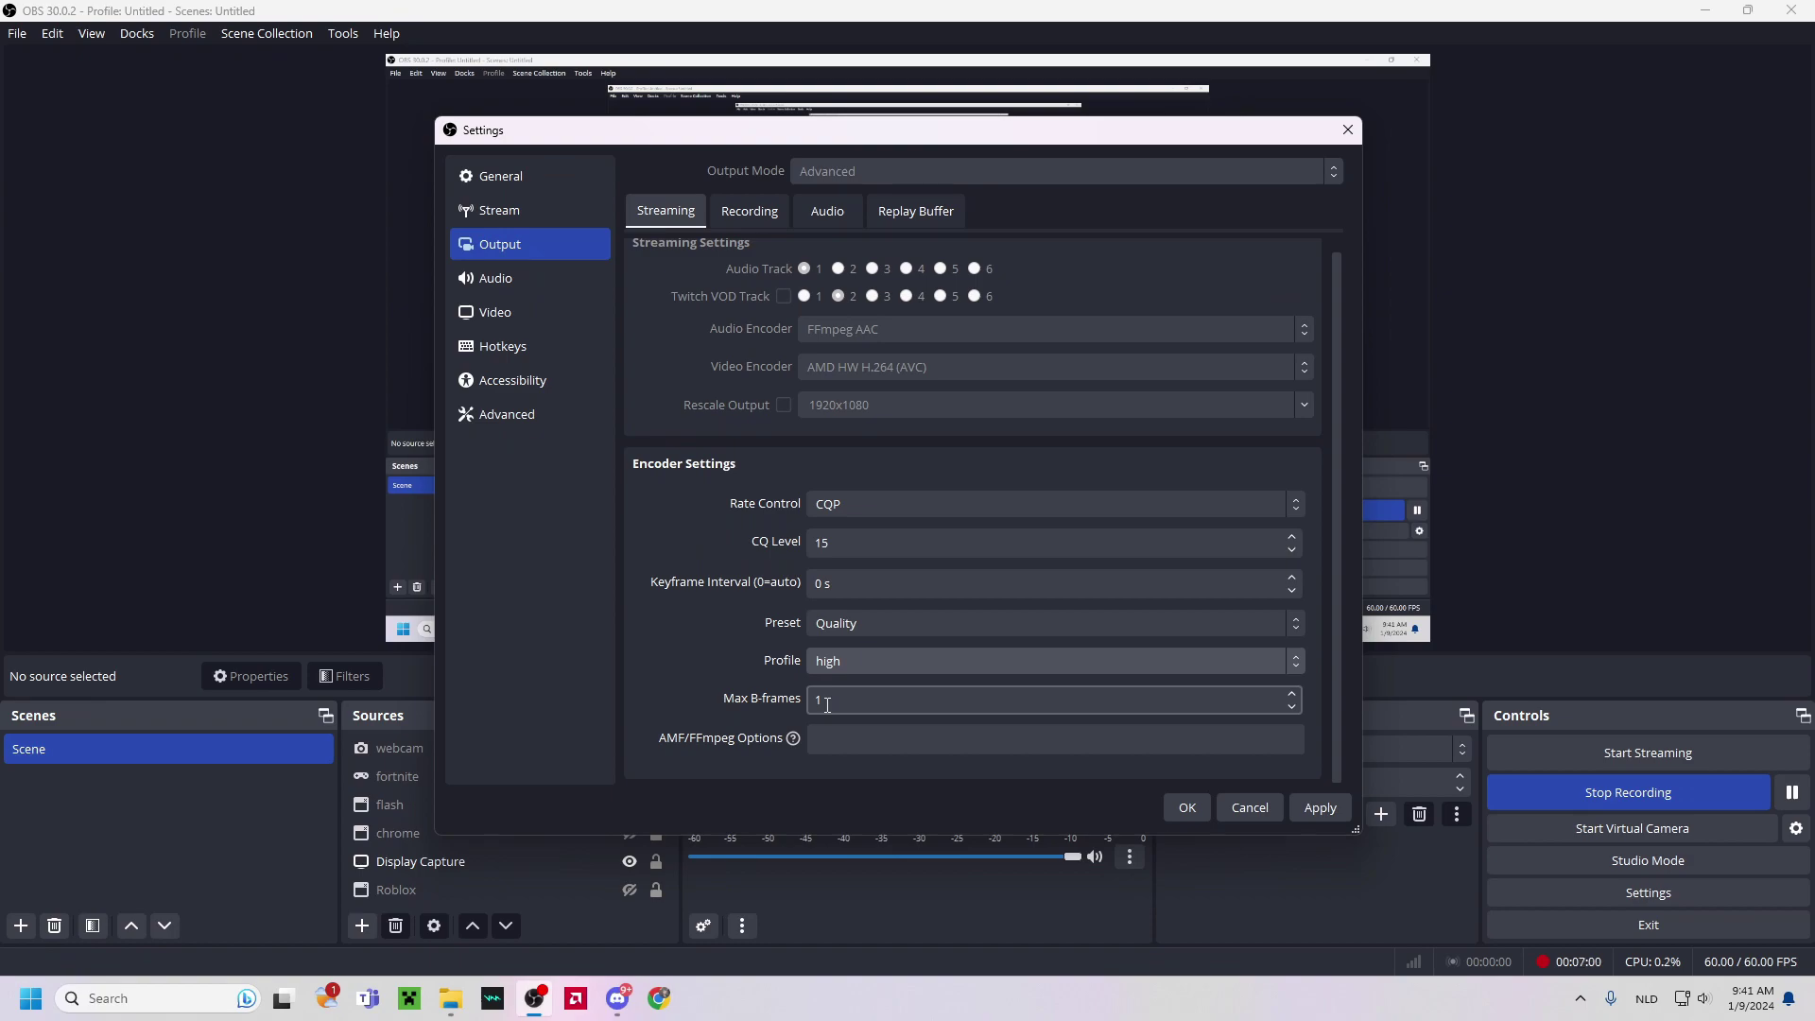
scroll(1342, 600, "up", 1)
scroll(1323, 663, "down", 1)
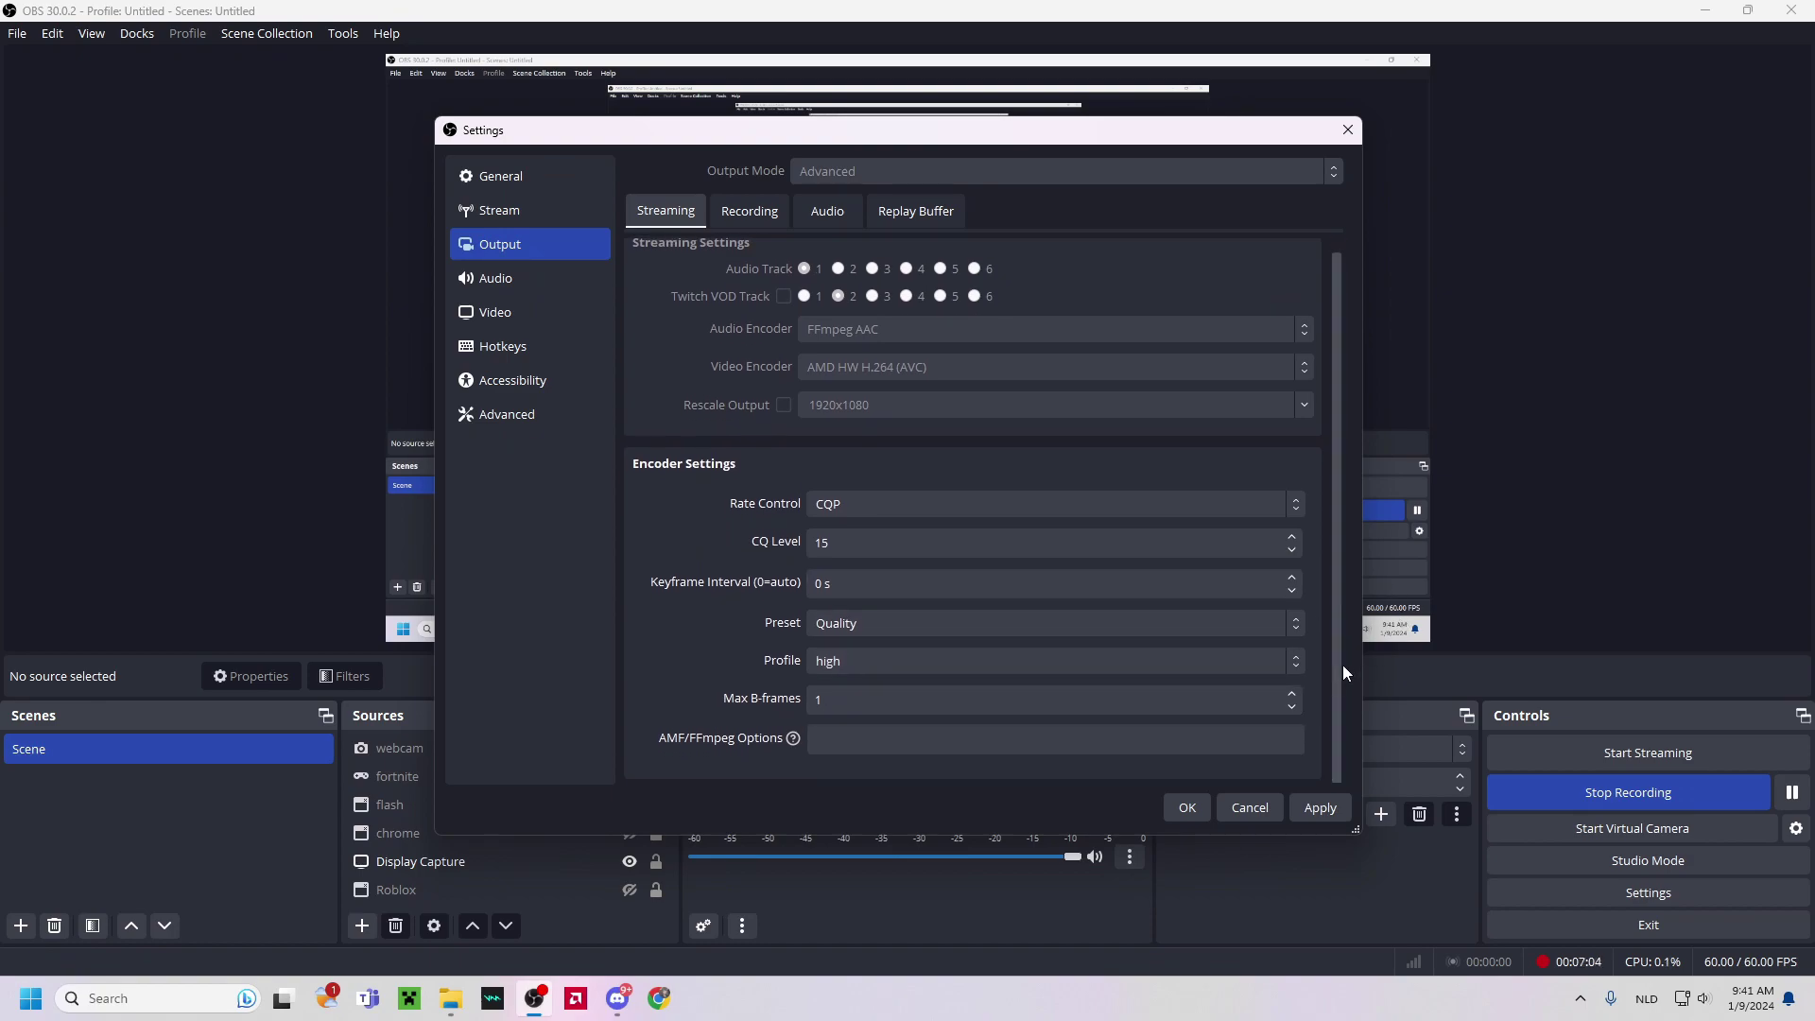
scroll(1332, 664, "up", 1)
scroll(1340, 727, "down", 1)
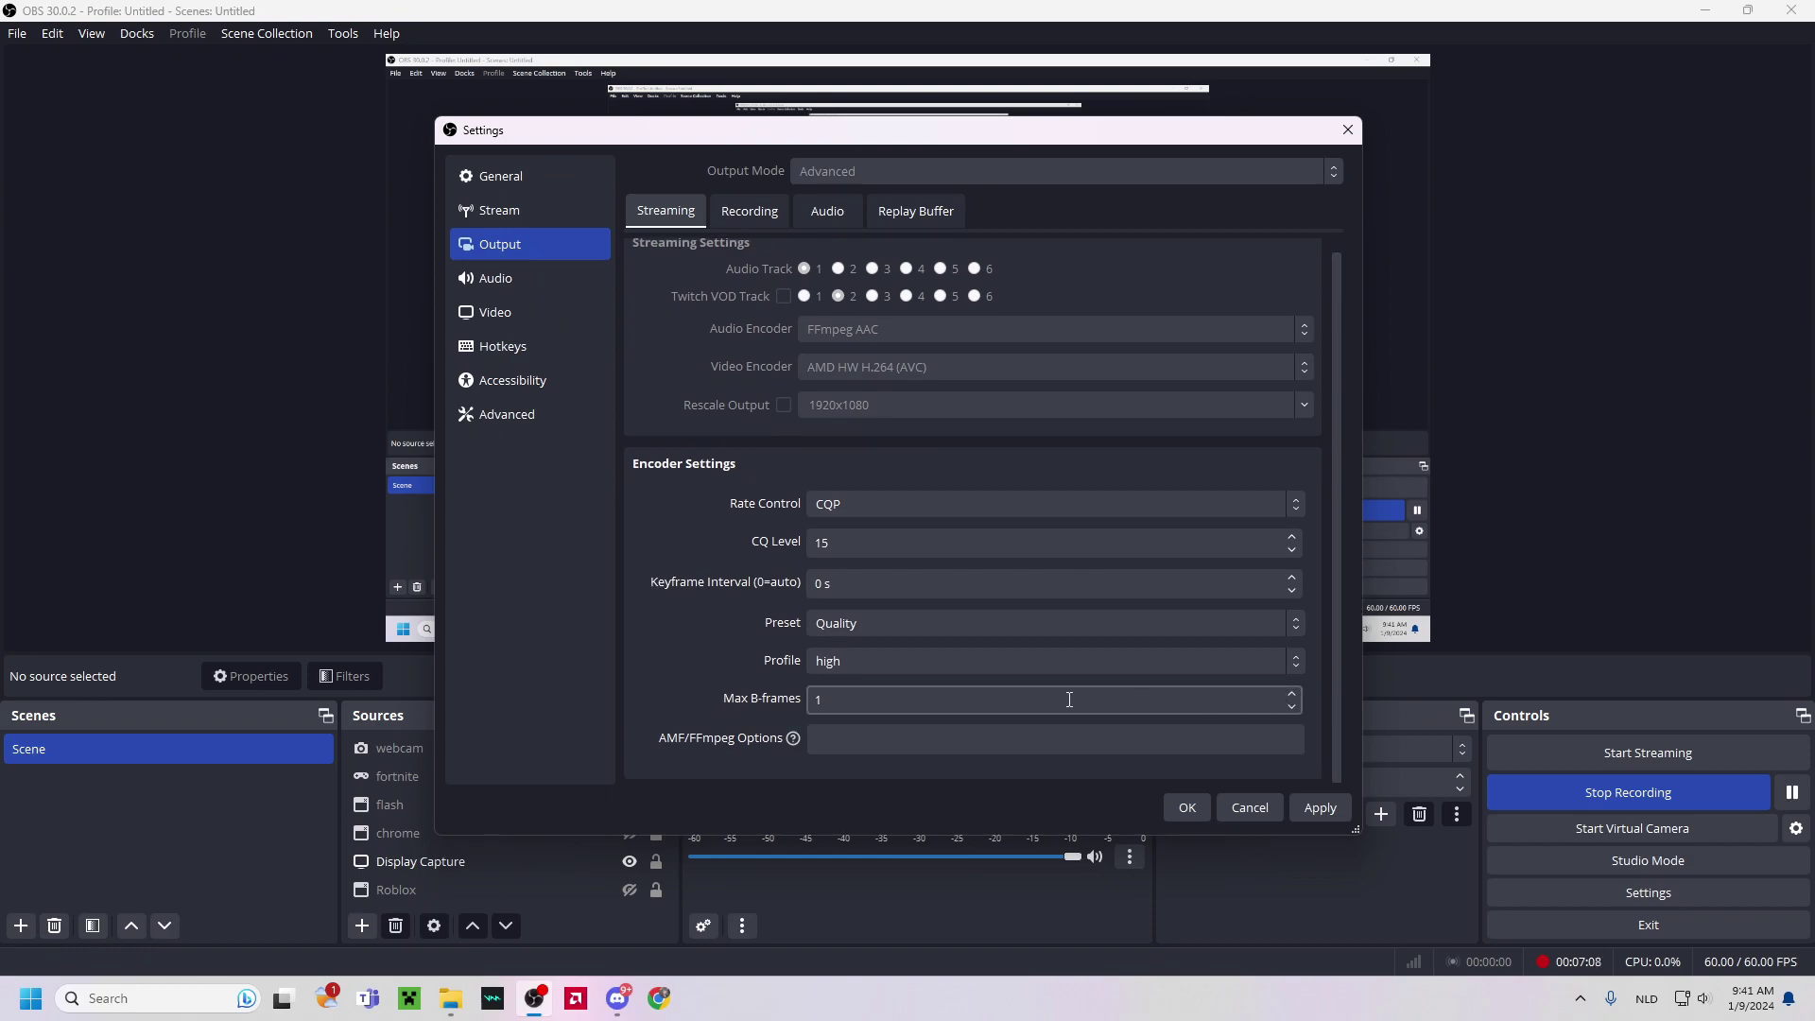